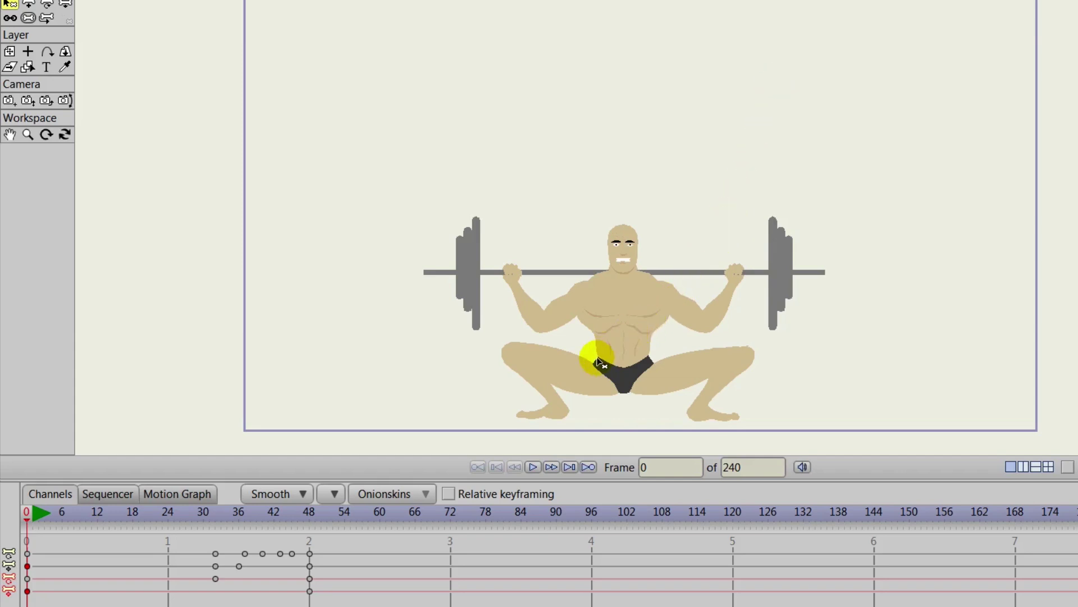
- Play and stop the weightlifting animation, show the skeleton bones, and scrub to frame 48
{"action": "left_click", "coordinate": [535, 467]}
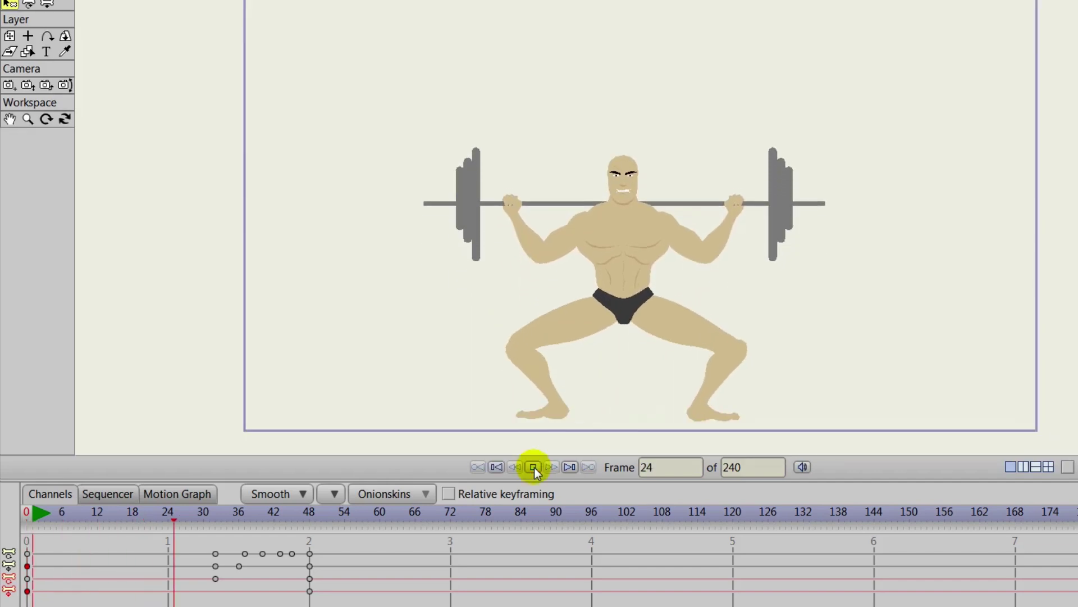
{"action": "left_click", "coordinate": [535, 466]}
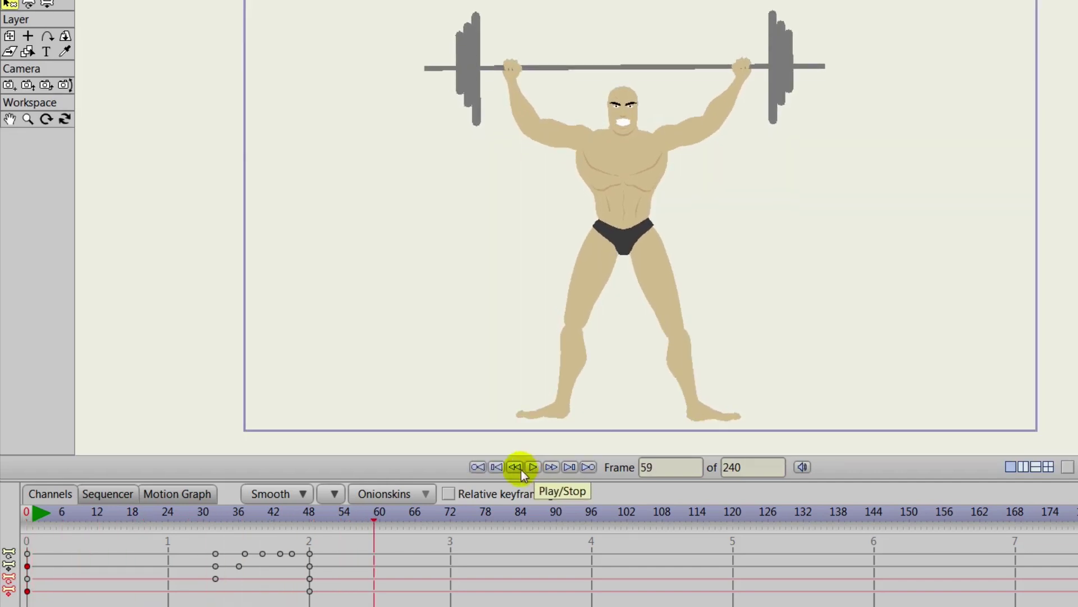
{"action": "left_click_drag", "start_coordinate": [372, 514], "coordinate": [24, 512]}
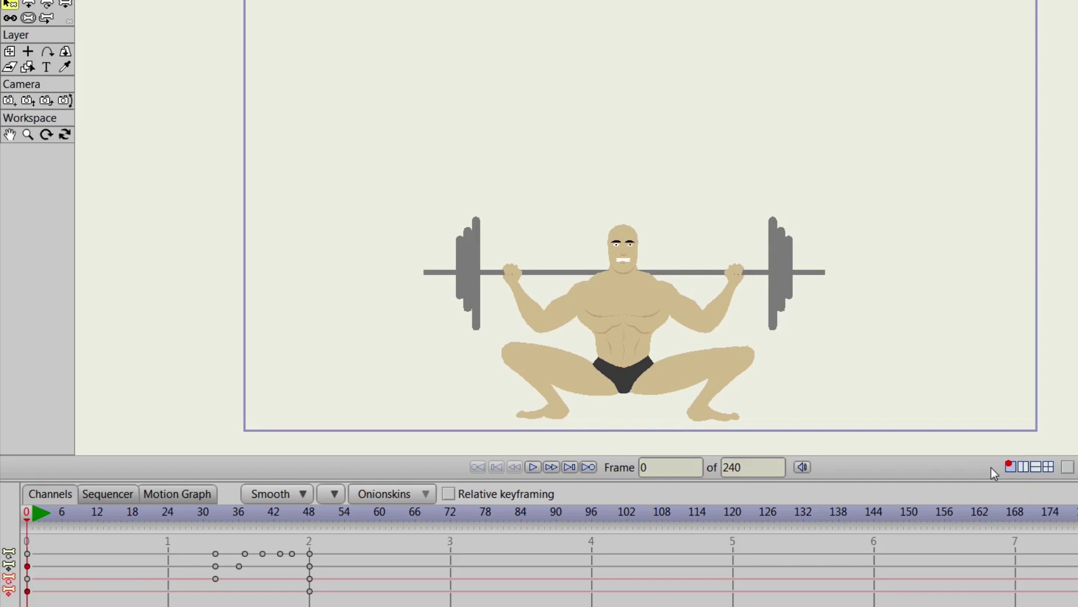
{"action": "left_click", "coordinate": [1067, 467]}
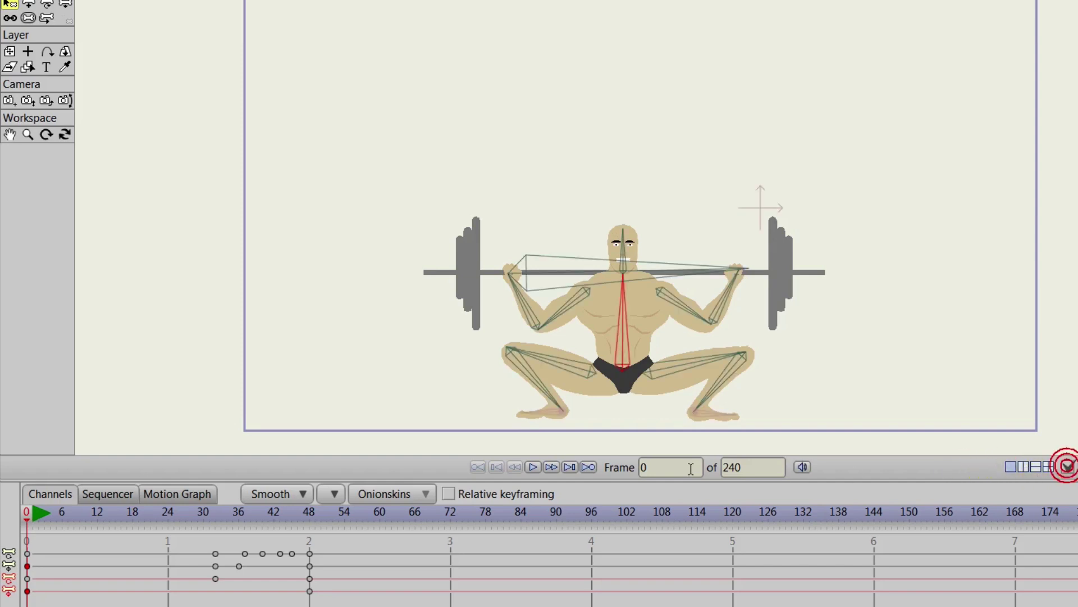
{"action": "mouse_move", "coordinate": [32, 514]}
{"action": "left_mouse_down"}
{"action": "mouse_move", "coordinate": [312, 511]}
{"action": "mouse_move", "coordinate": [24, 509]}
{"action": "left_mouse_up"}
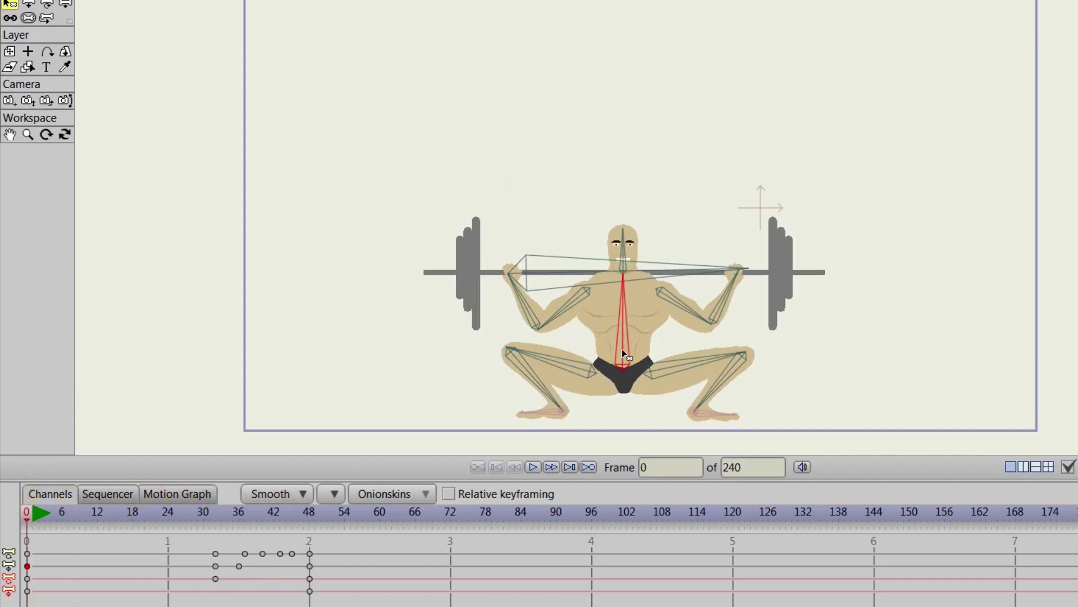
- Set the lifter's frame-0 keyframes to Stagger interpolation
{"action": "left_click", "coordinate": [322, 415]}
{"action": "right_click", "coordinate": [27, 566]}
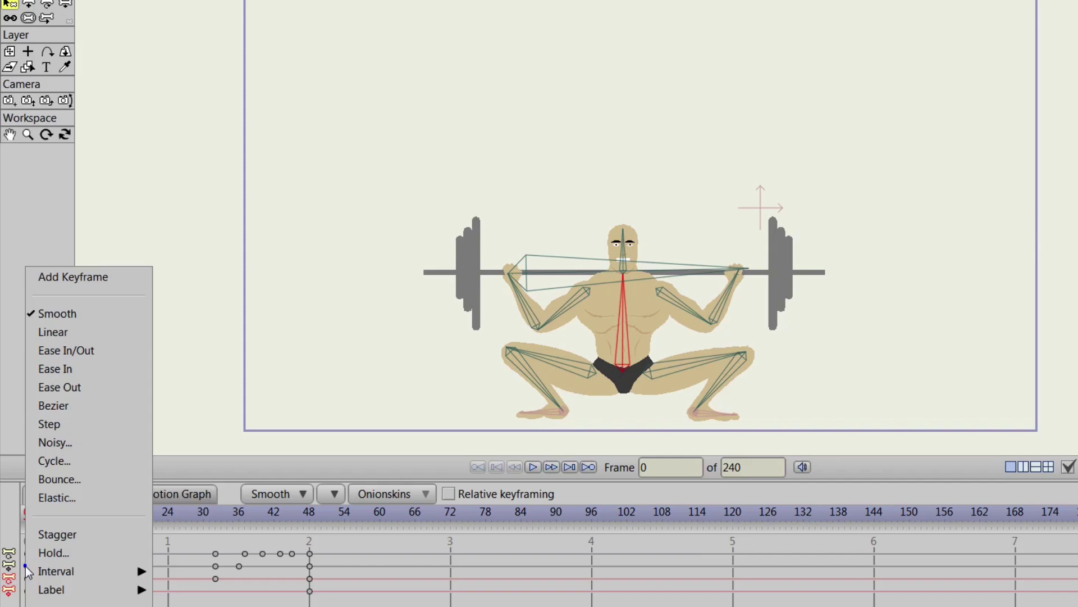
{"action": "left_click", "coordinate": [52, 537]}
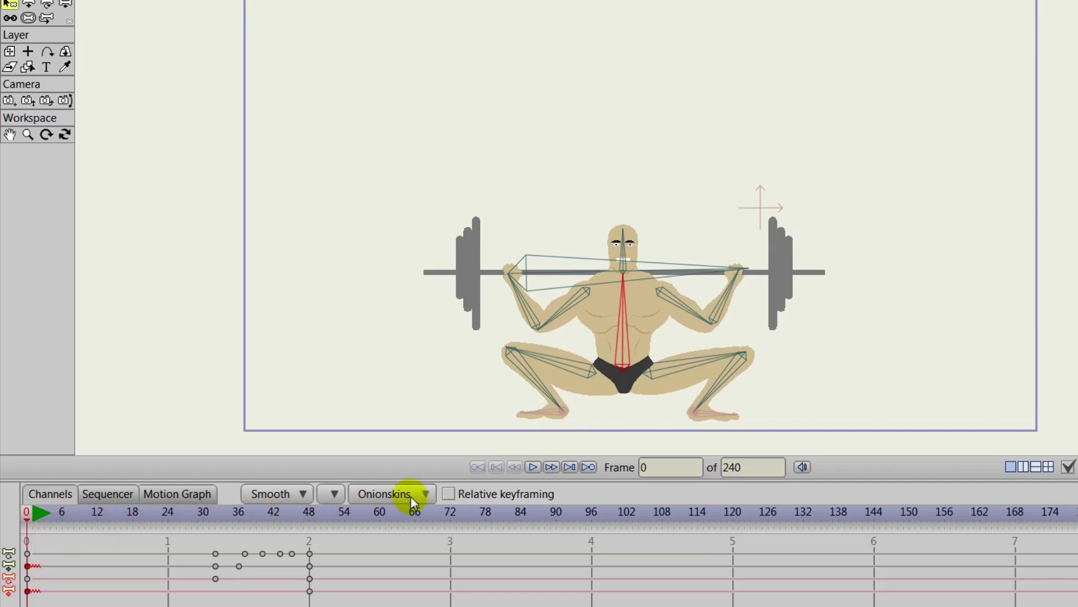
- Play and stop the staggered lift, then hide the skeleton bones
{"action": "left_click", "coordinate": [533, 466]}
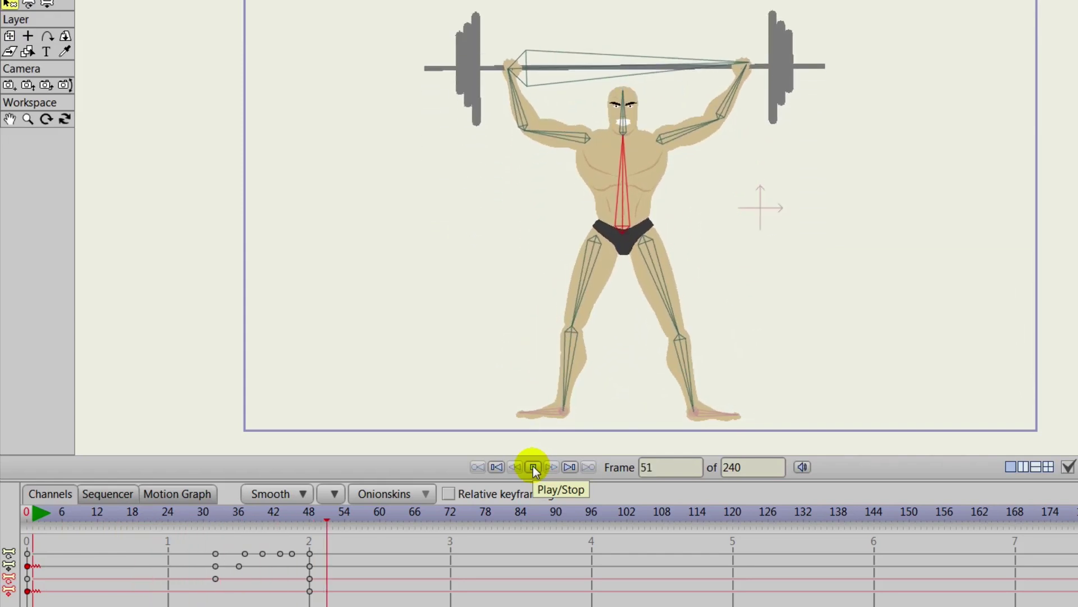
{"action": "left_click", "coordinate": [534, 466]}
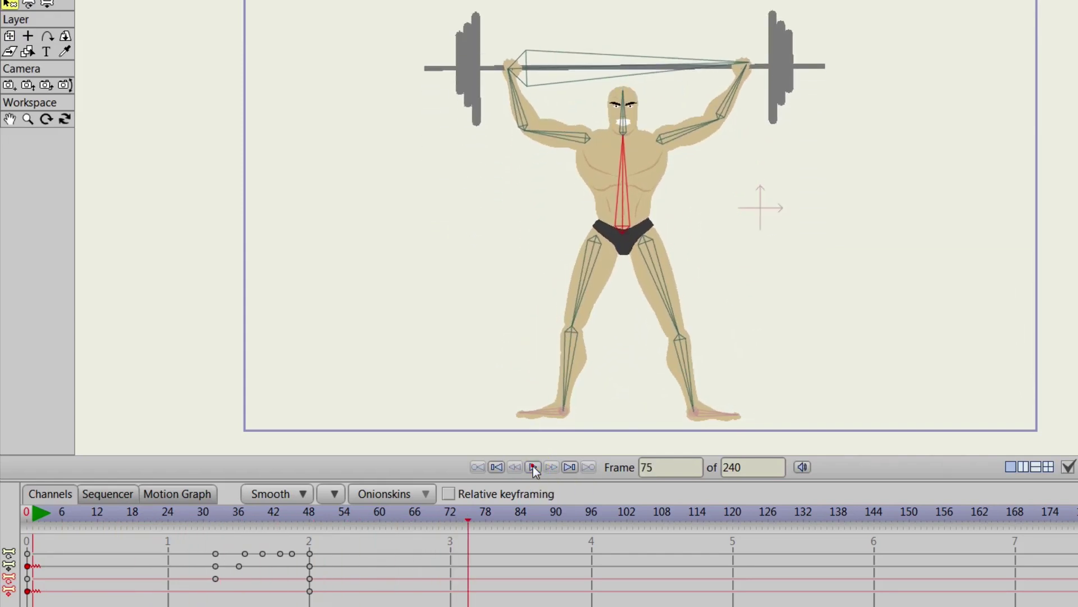
{"action": "left_click", "coordinate": [1068, 466]}
- Replay the lift from the first frame, stop at frame 82, and return to frame 0
{"action": "left_click", "coordinate": [498, 467]}
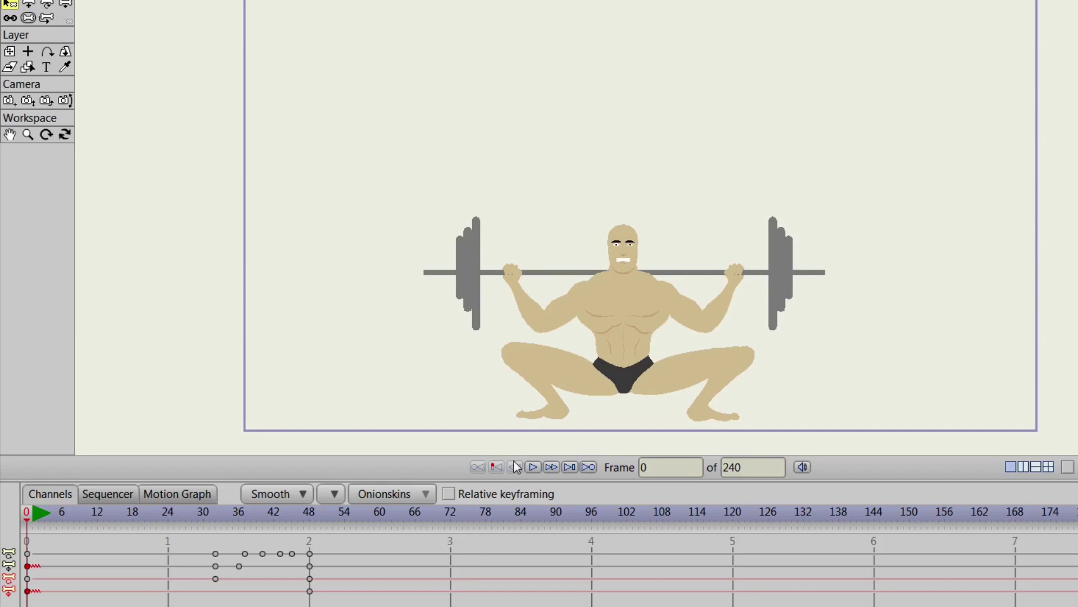
{"action": "left_click", "coordinate": [531, 466]}
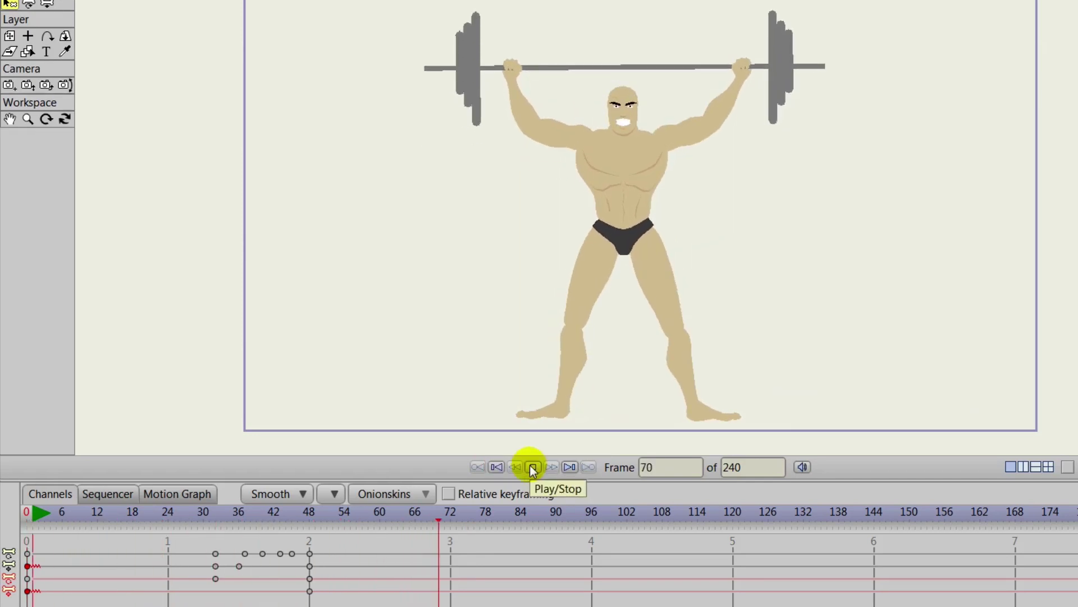
{"action": "left_click", "coordinate": [530, 466]}
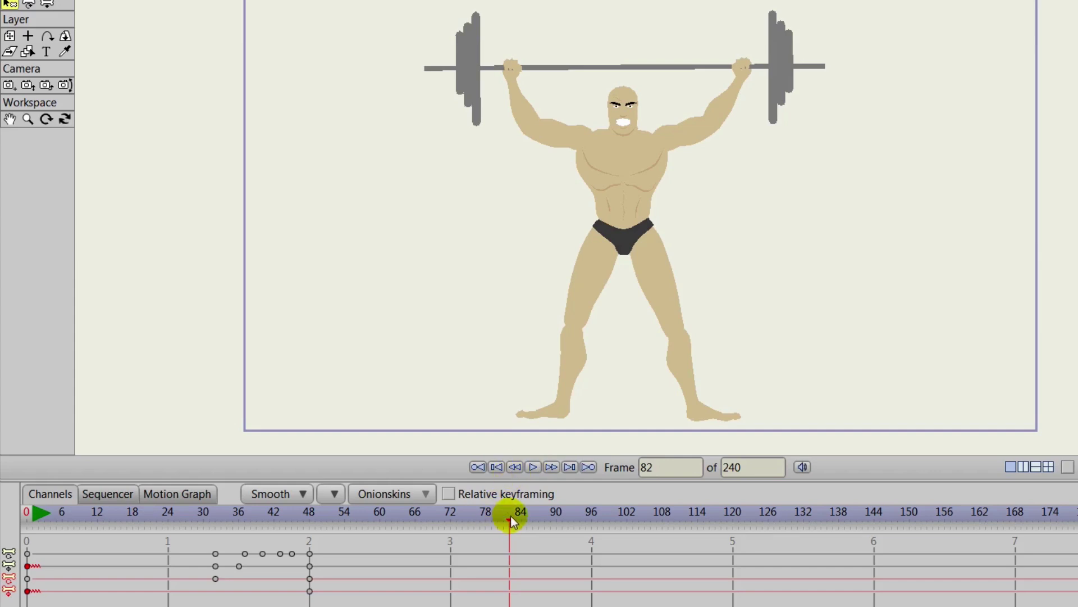
{"action": "left_click_drag", "start_coordinate": [511, 516], "coordinate": [26, 472]}
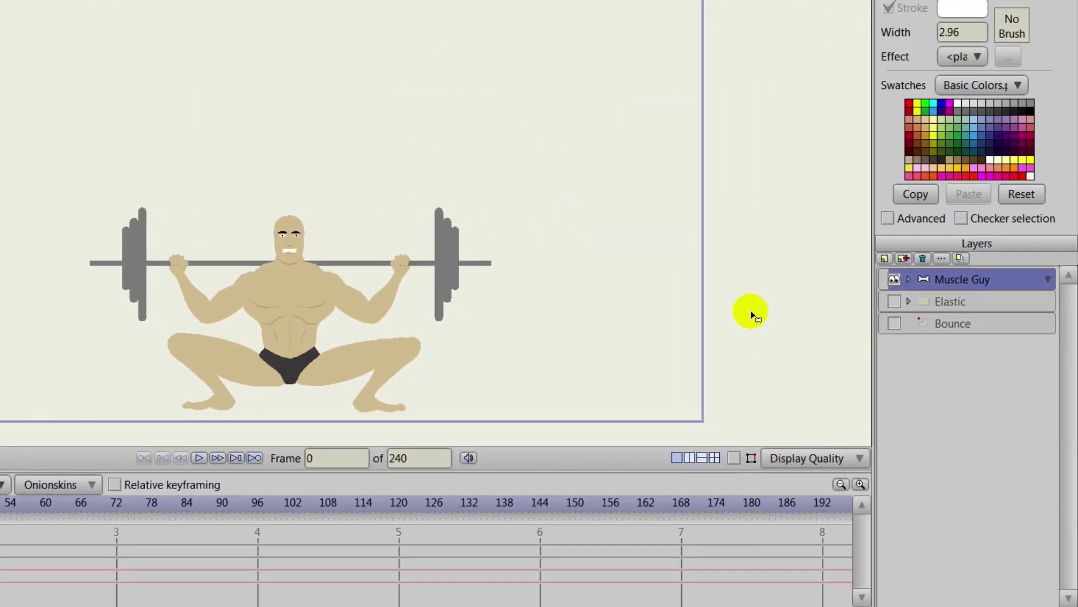
- Swap Muscle Guy for the Bounce layer's red ball, preview its fall, and scrub back to frame 0
{"action": "left_click", "coordinate": [895, 279]}
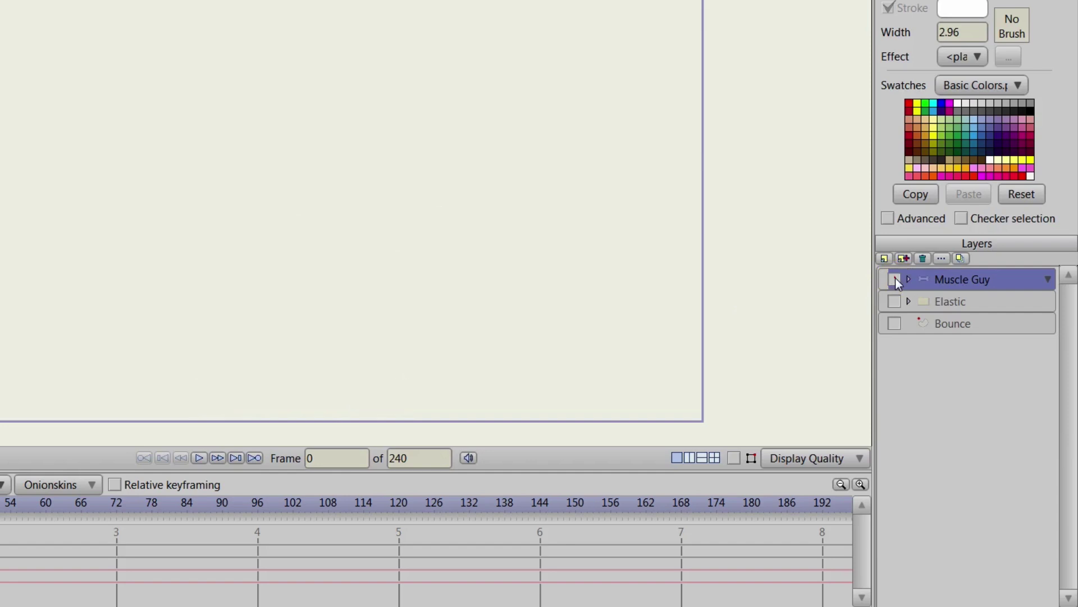
{"action": "left_click", "coordinate": [896, 324]}
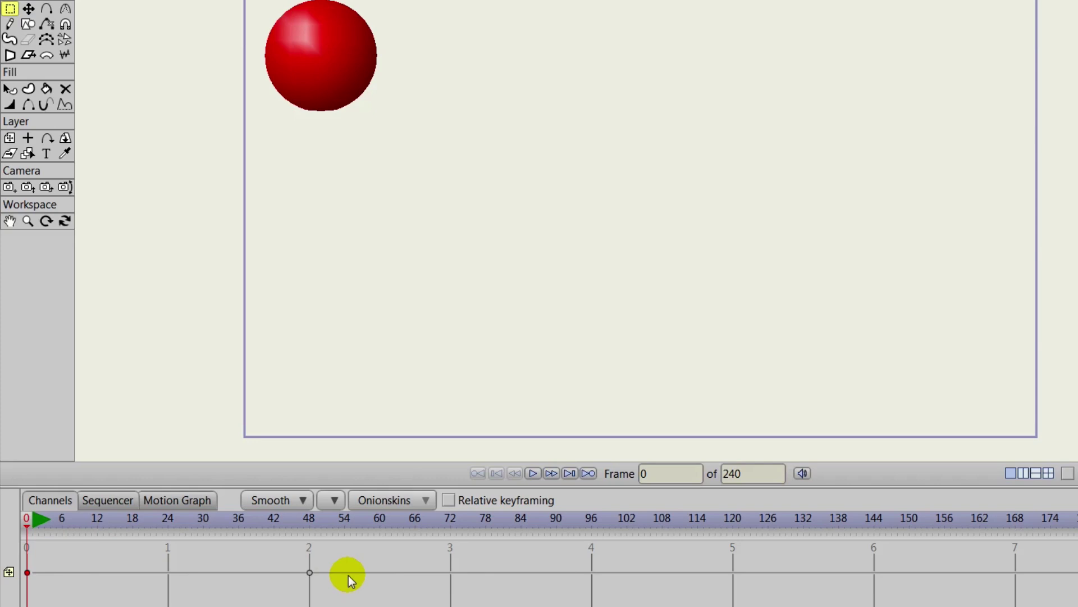
{"action": "left_click", "coordinate": [534, 474]}
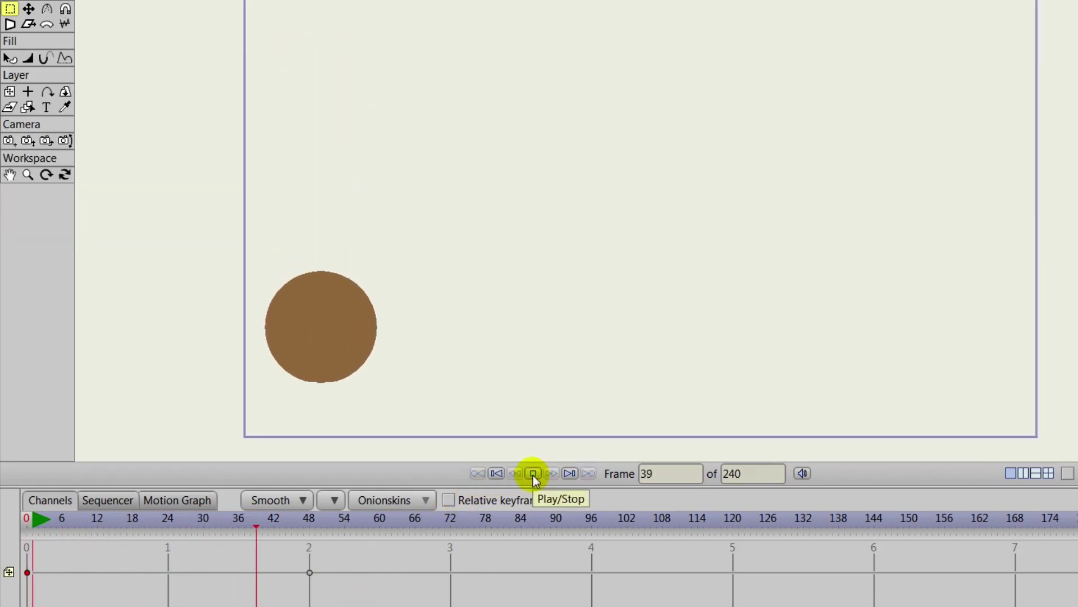
{"action": "left_click", "coordinate": [534, 473]}
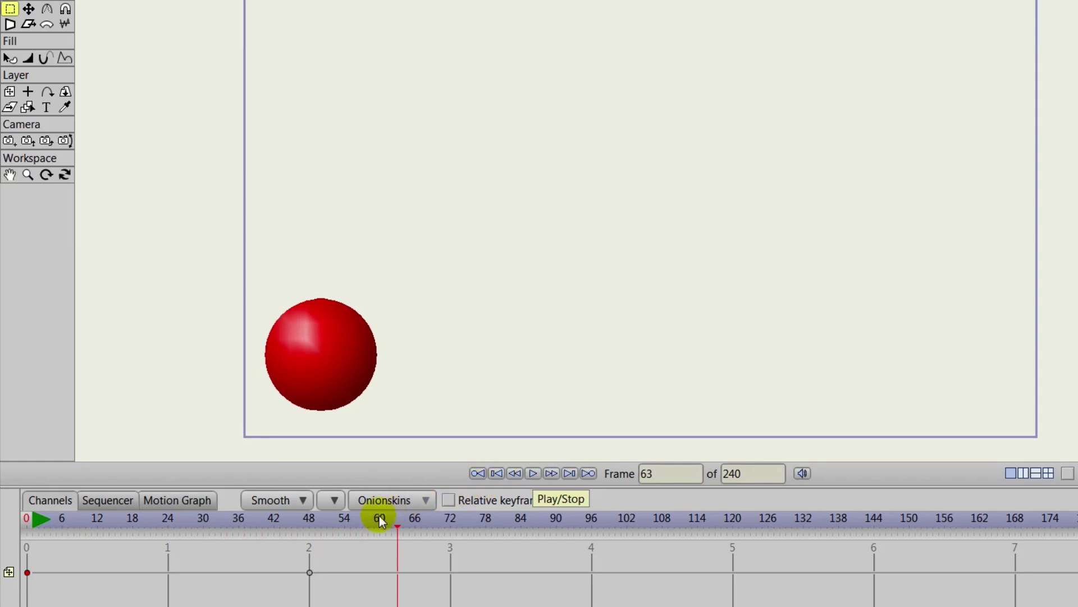
{"action": "left_click_drag", "start_coordinate": [393, 524], "coordinate": [11, 533]}
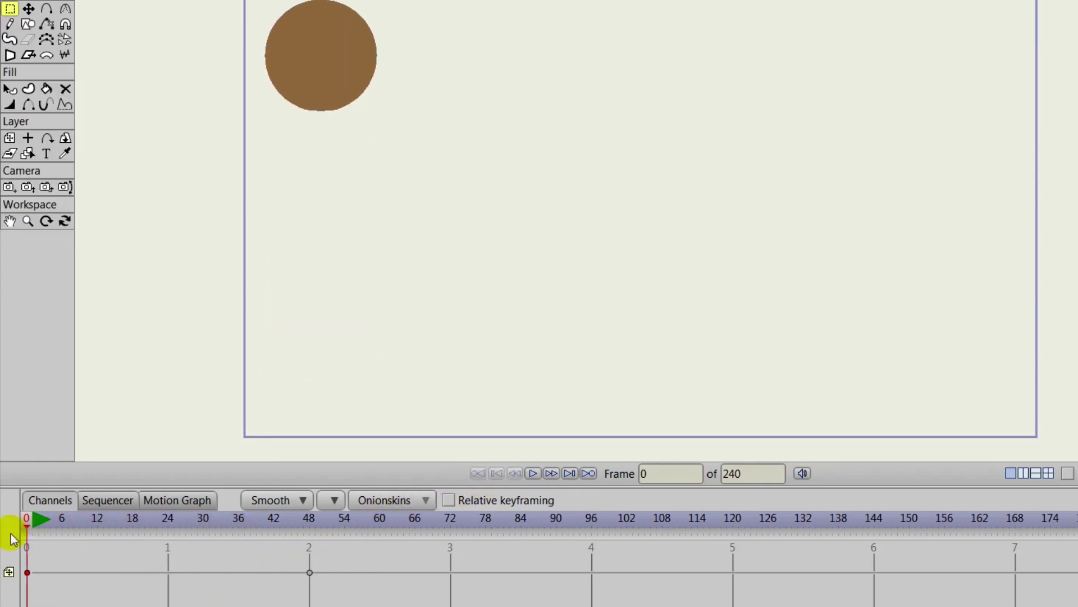
- Give the ball's frame-0 keyframe Bounce interpolation with 3 bounces at scale 0.50
{"action": "right_click", "coordinate": [27, 571]}
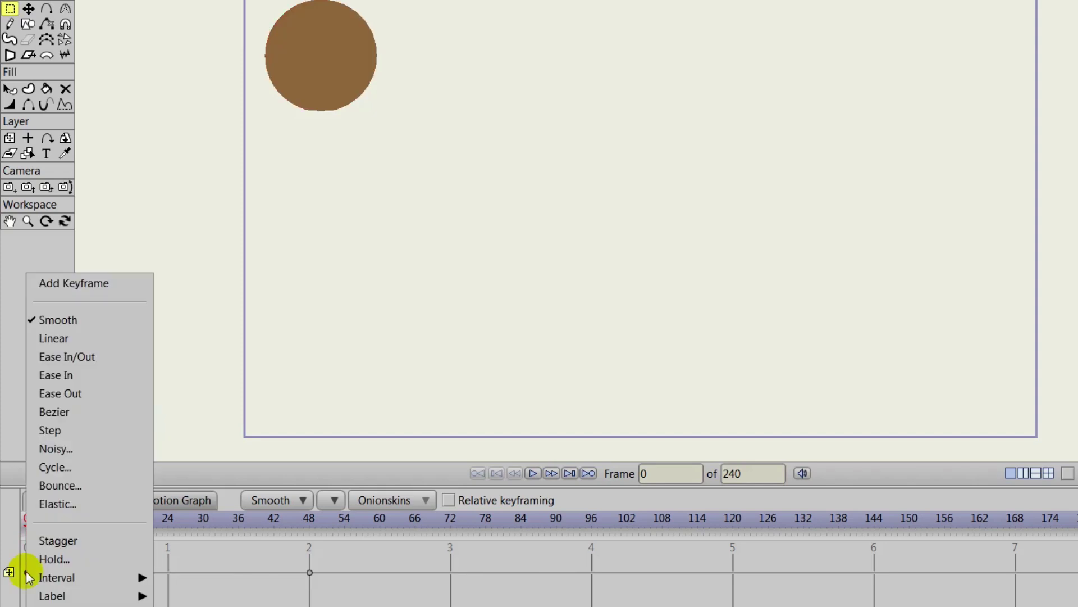
{"action": "left_click", "coordinate": [73, 486]}
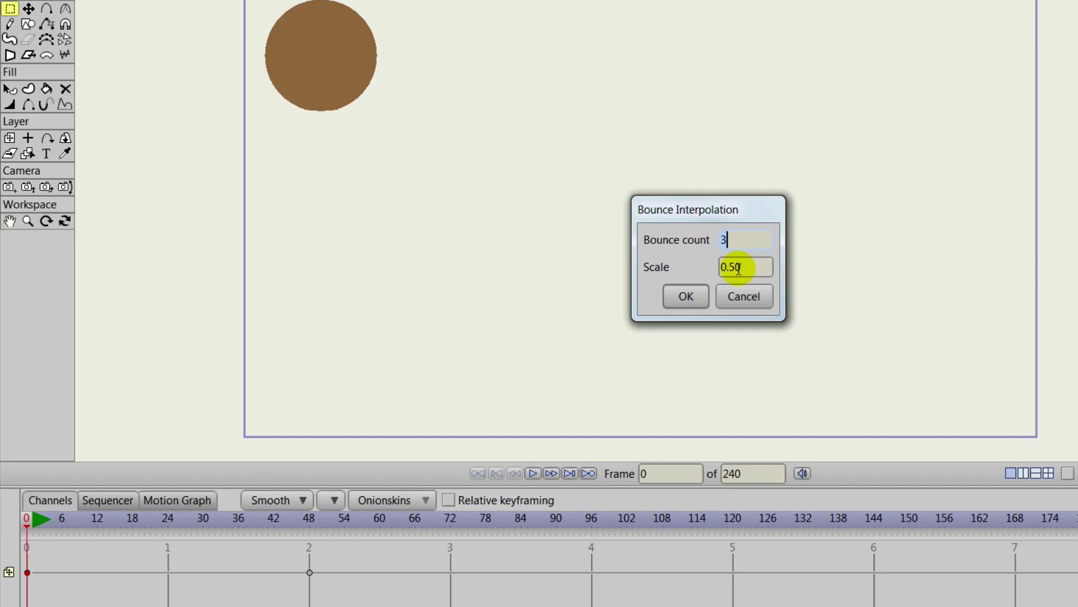
{"action": "left_click", "coordinate": [684, 298]}
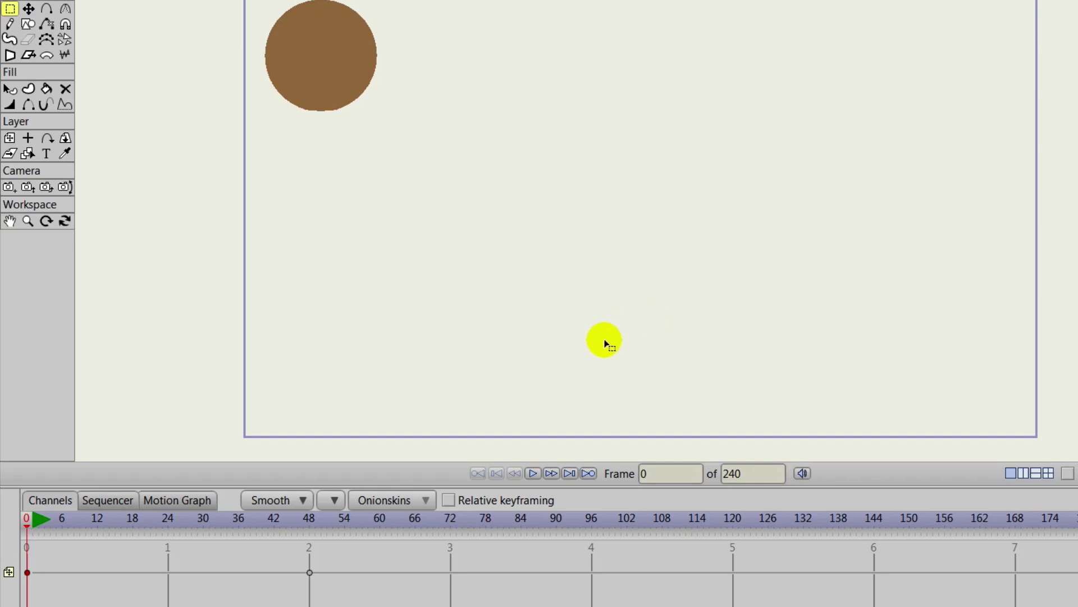
- Play and stop the bouncing ball, then rewind to the first frame
{"action": "left_click", "coordinate": [533, 474]}
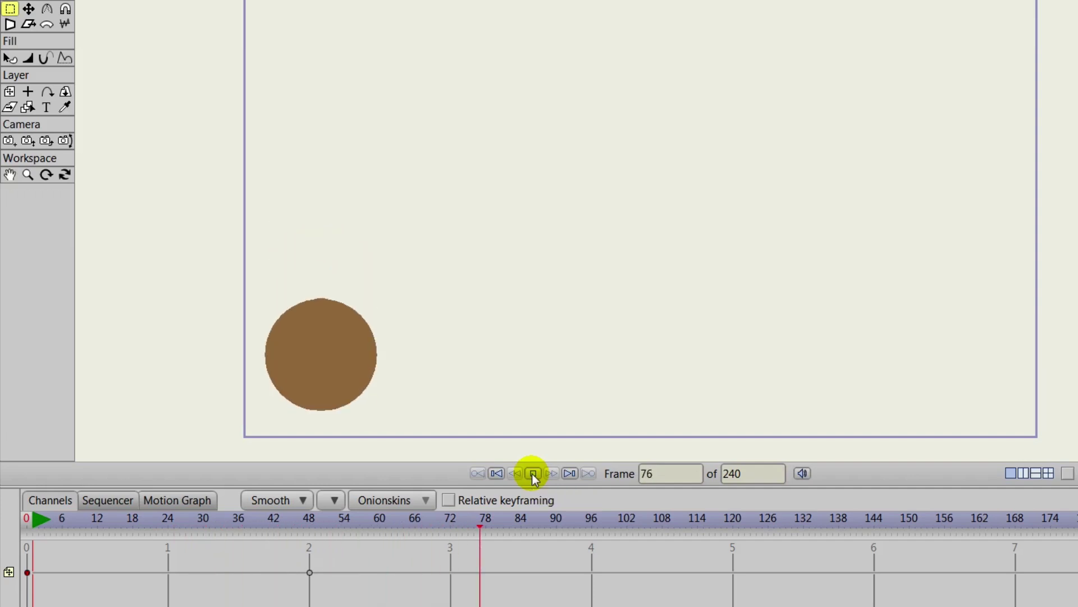
{"action": "left_click", "coordinate": [532, 473]}
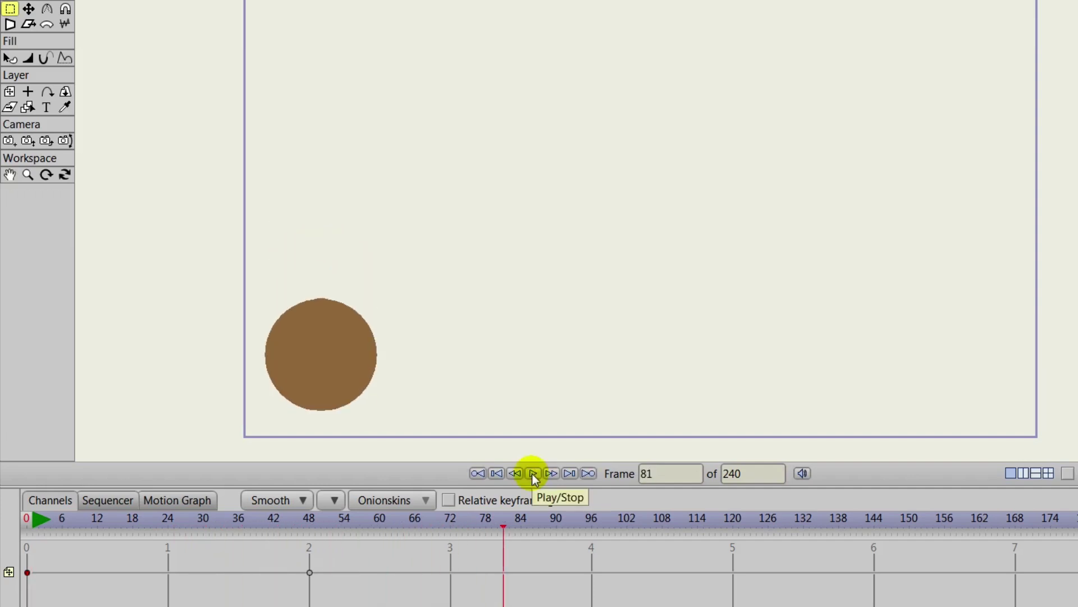
{"action": "left_click", "coordinate": [494, 473]}
- Change the ball keyframe's Bounce settings to 5 bounces at scale 0.20
{"action": "right_click", "coordinate": [28, 572]}
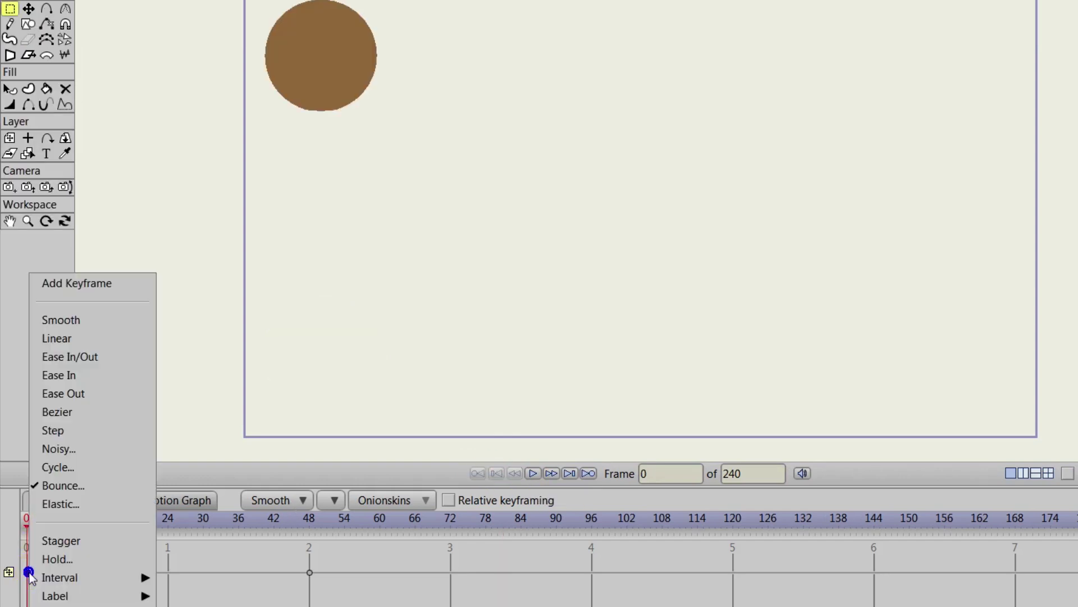
{"action": "left_click", "coordinate": [84, 485]}
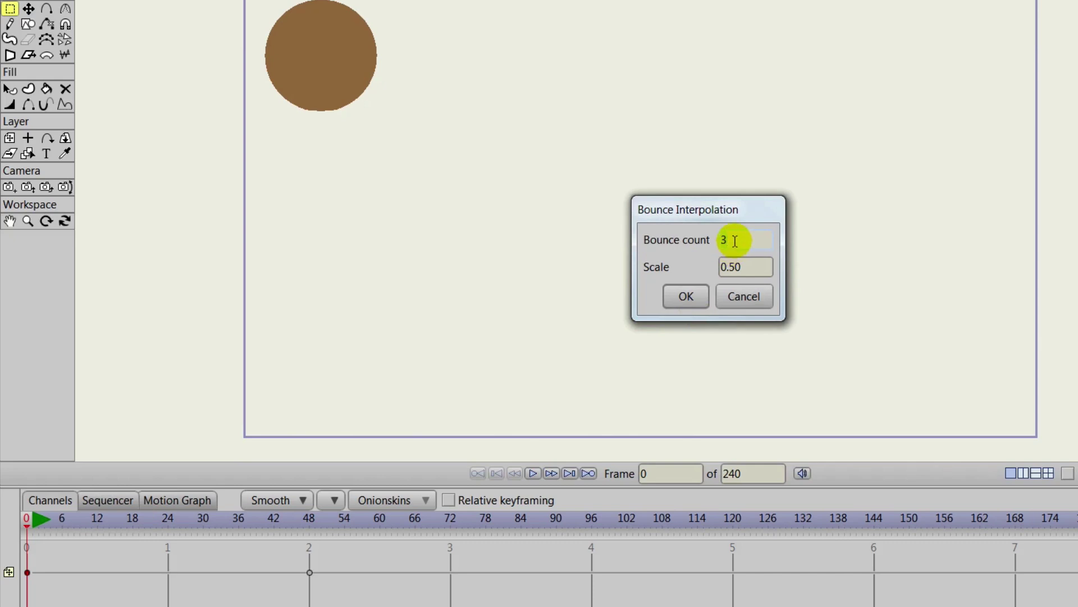
{"action": "key", "text": "BackSpace"}
{"action": "type", "text": "5"}
{"action": "left_click", "coordinate": [742, 265]}
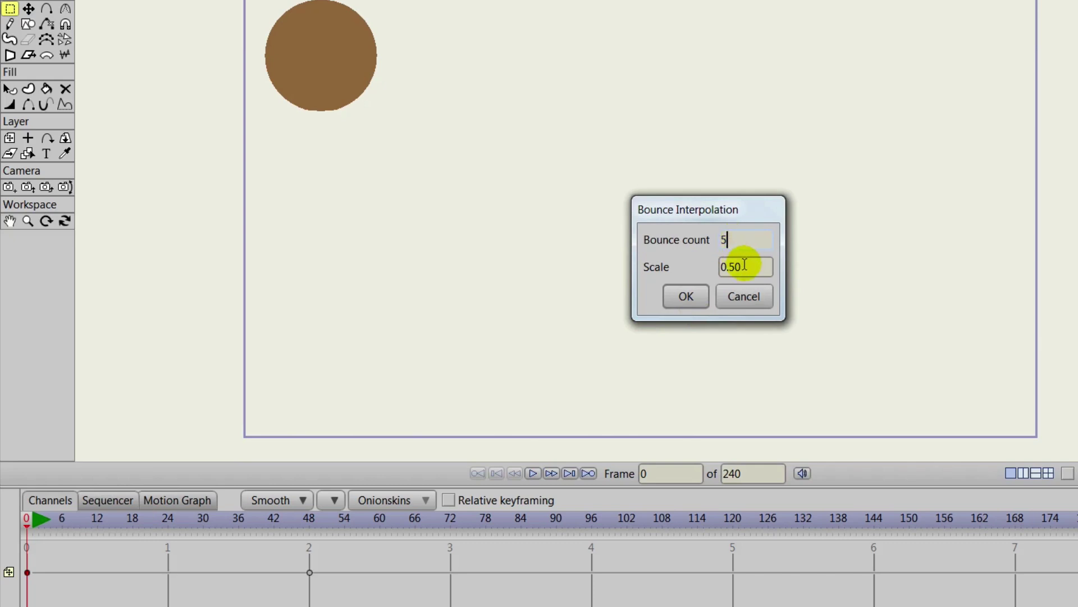
{"action": "key", "text": "BackSpace"}
{"action": "key", "text": "BackSpace"}
{"action": "type", "text": "20"}
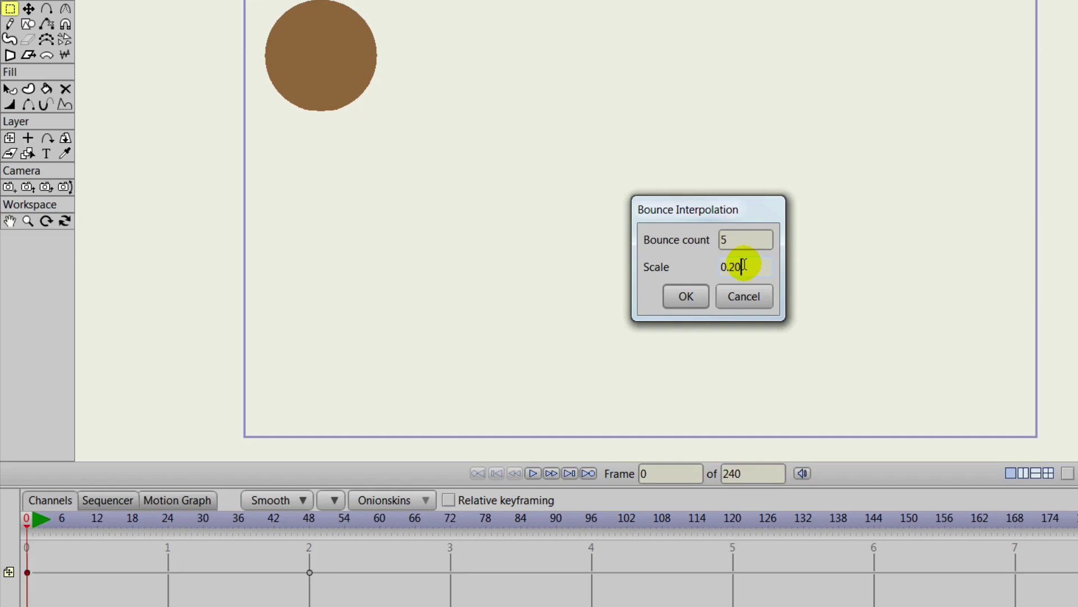
{"action": "left_click", "coordinate": [684, 298]}
- Play and stop the new bounce, then scrub back toward the start
{"action": "left_click", "coordinate": [522, 472]}
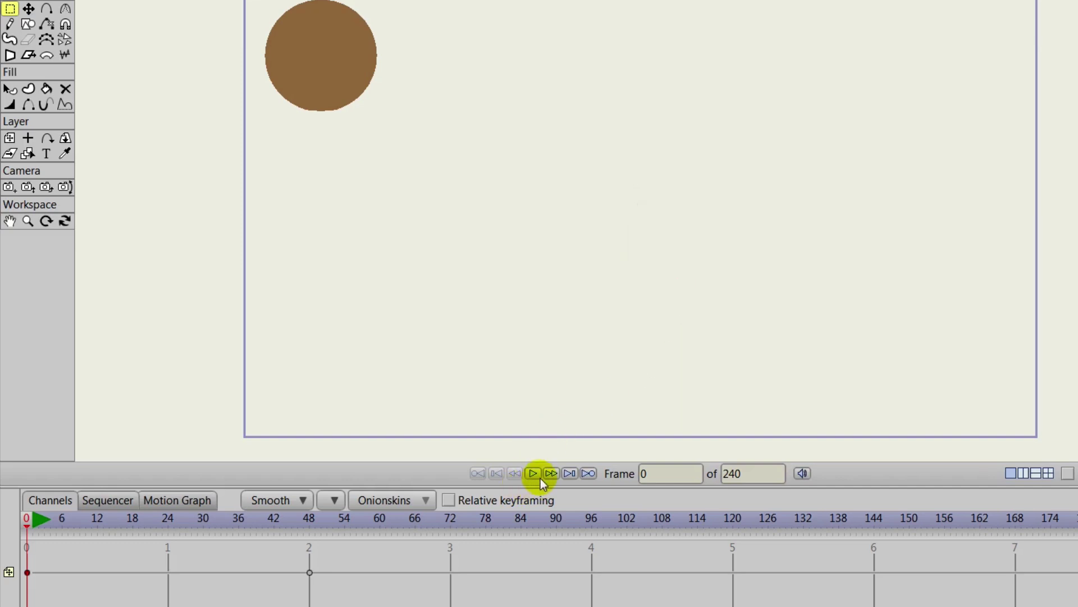
{"action": "left_click", "coordinate": [536, 473]}
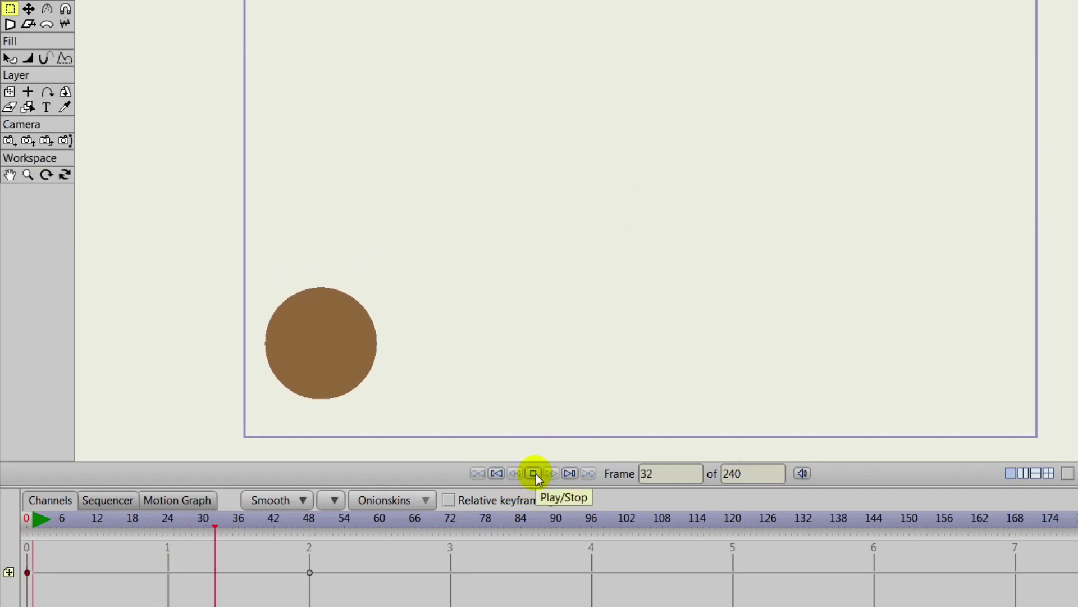
{"action": "left_click", "coordinate": [536, 474]}
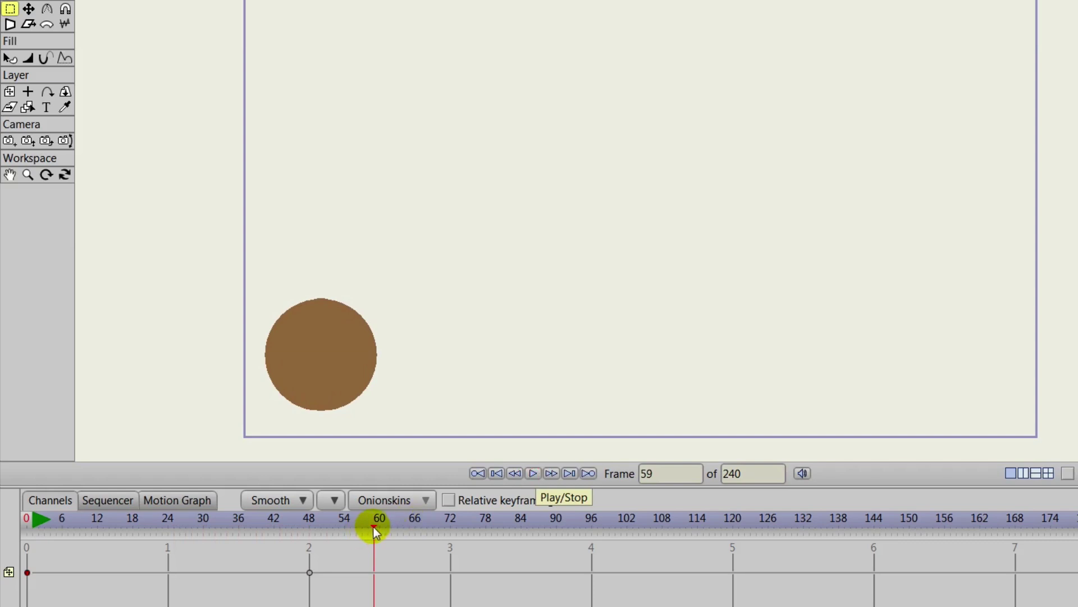
{"action": "left_click_drag", "start_coordinate": [374, 527], "coordinate": [23, 517]}
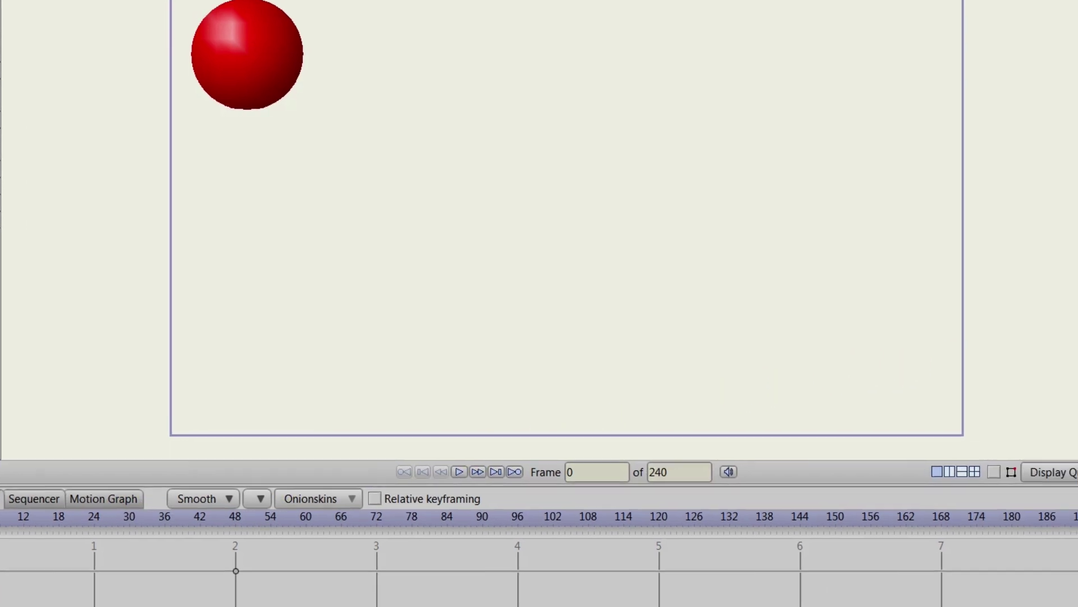
- Hide the Bounce layer, then show and expand the Elastic group
{"action": "left_click", "coordinate": [894, 333]}
{"action": "left_click", "coordinate": [894, 310]}
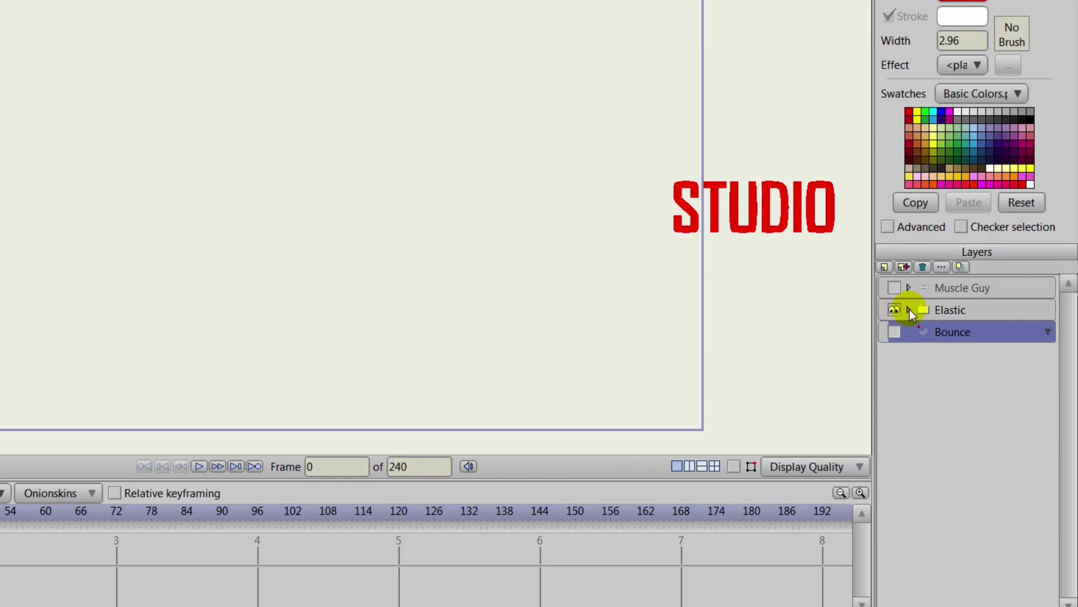
{"action": "left_click", "coordinate": [908, 310]}
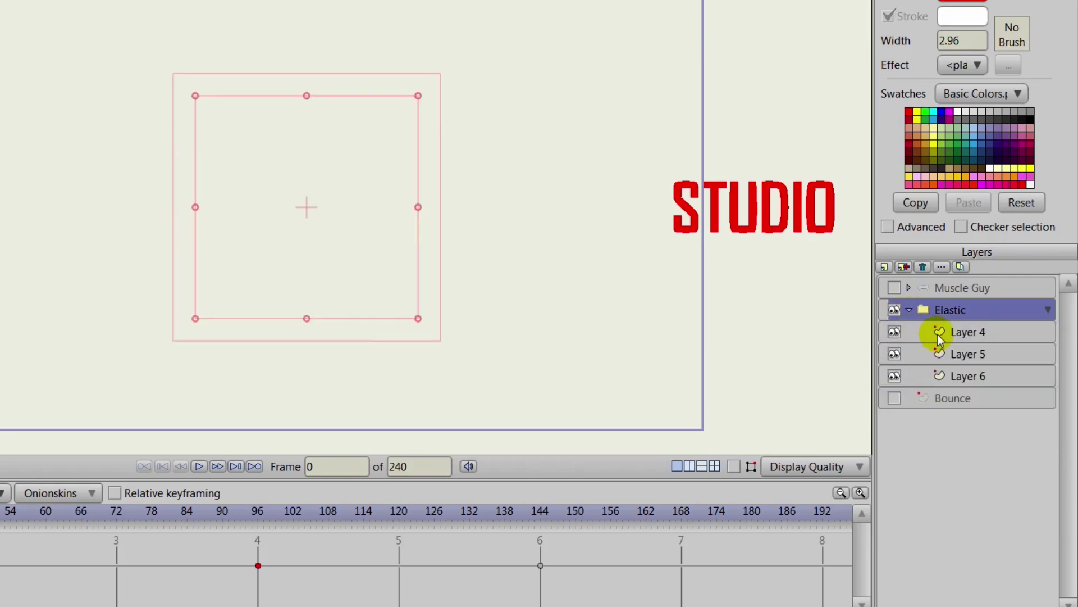
- Inspect the ANIME, STUDIO and PRO text layers, panning up to reveal PRO
{"action": "left_click", "coordinate": [938, 333]}
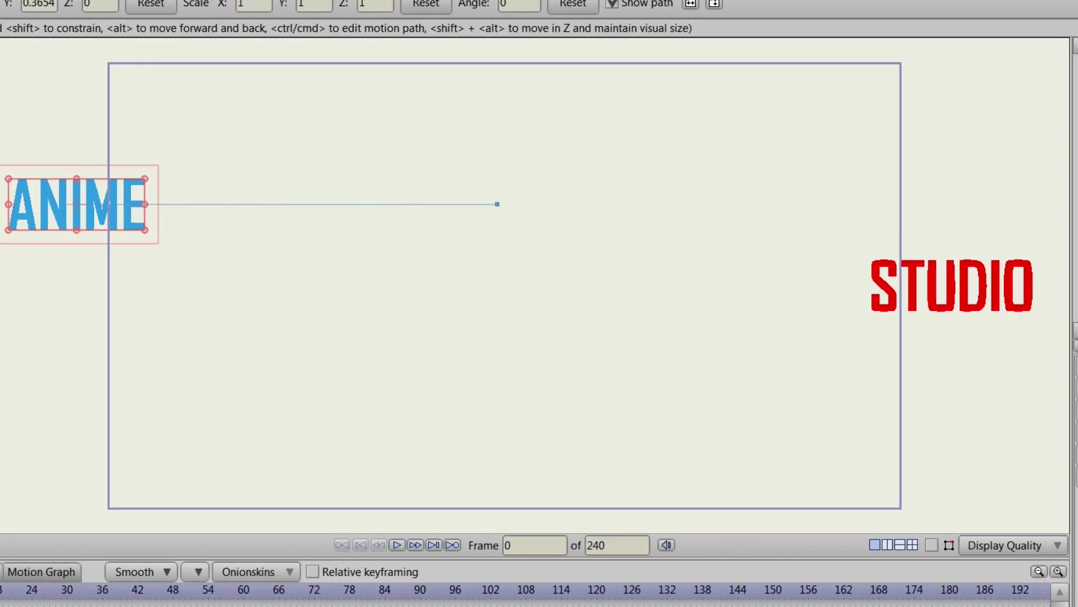
{"action": "left_click", "coordinate": [951, 285]}
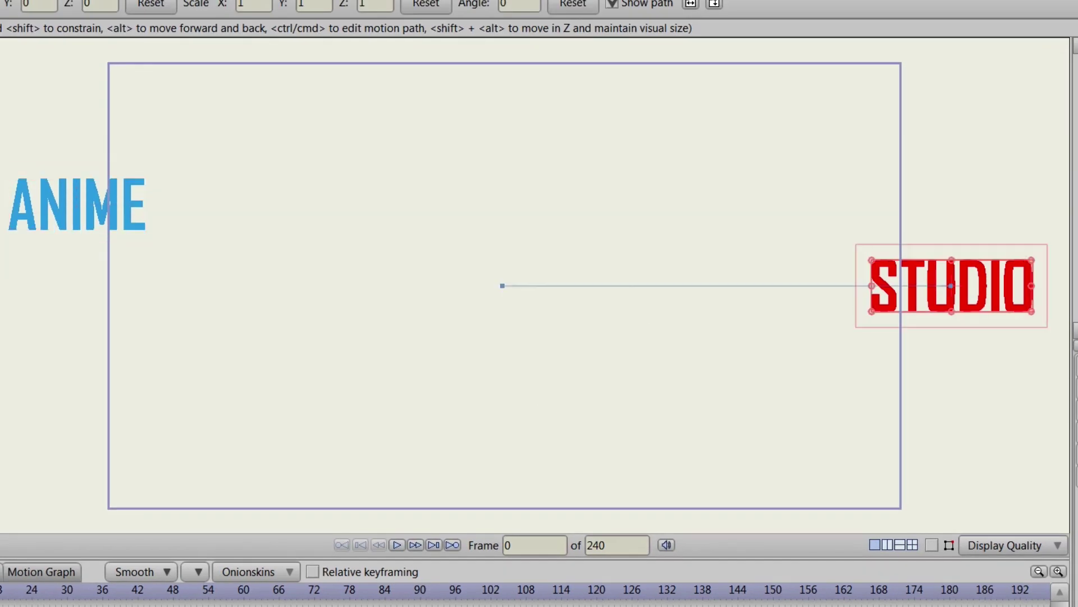
{"action": "left_click", "coordinate": [1054, 457]}
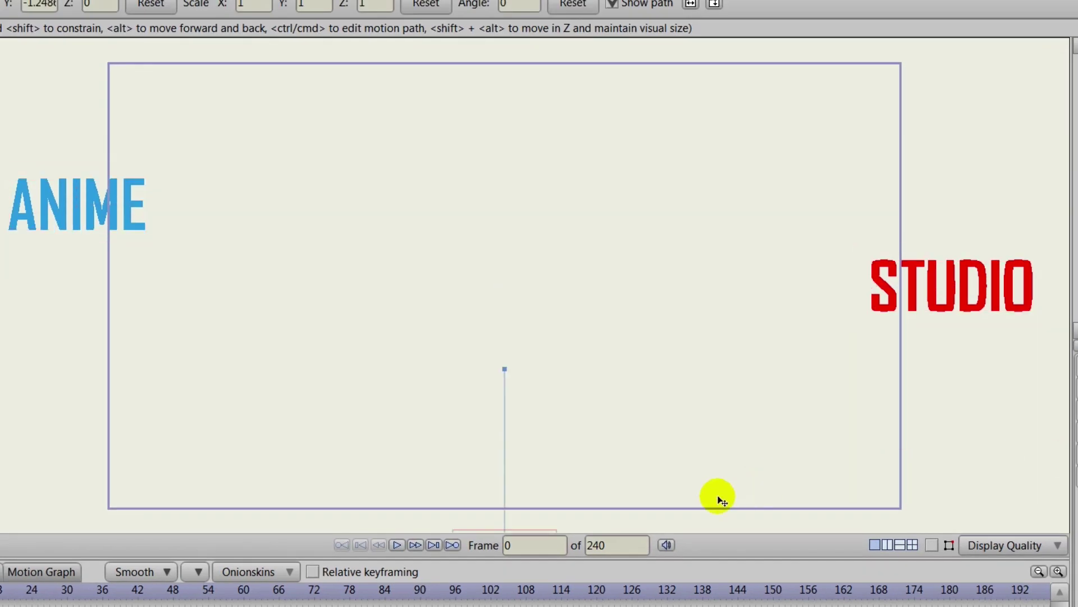
{"action": "mouse_move", "coordinate": [717, 496]}
{"action": "left_mouse_down"}
{"action": "mouse_move", "coordinate": [710, 351]}
{"action": "mouse_move", "coordinate": [707, 482]}
{"action": "left_mouse_up"}
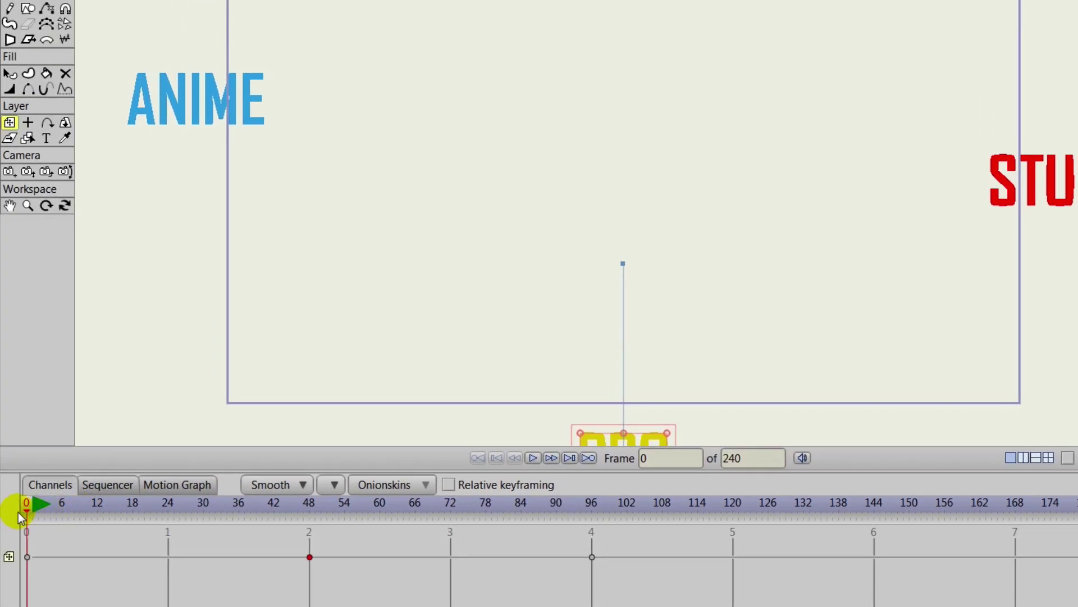
- Play the title animation, stop at frame 139, and select the ANIME layer
{"action": "left_click", "coordinate": [531, 457]}
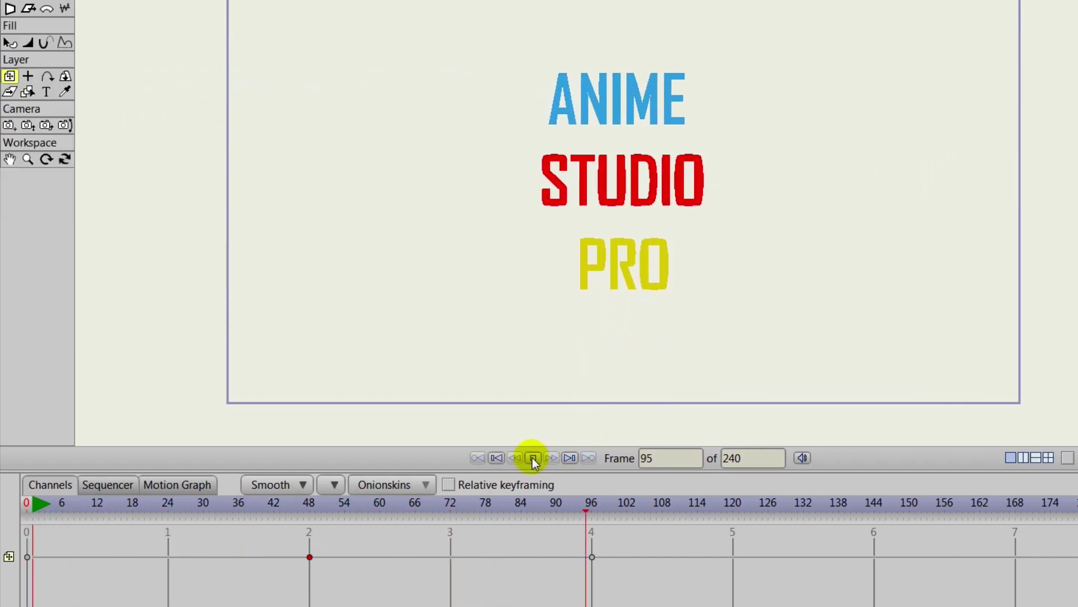
{"action": "left_click", "coordinate": [532, 457]}
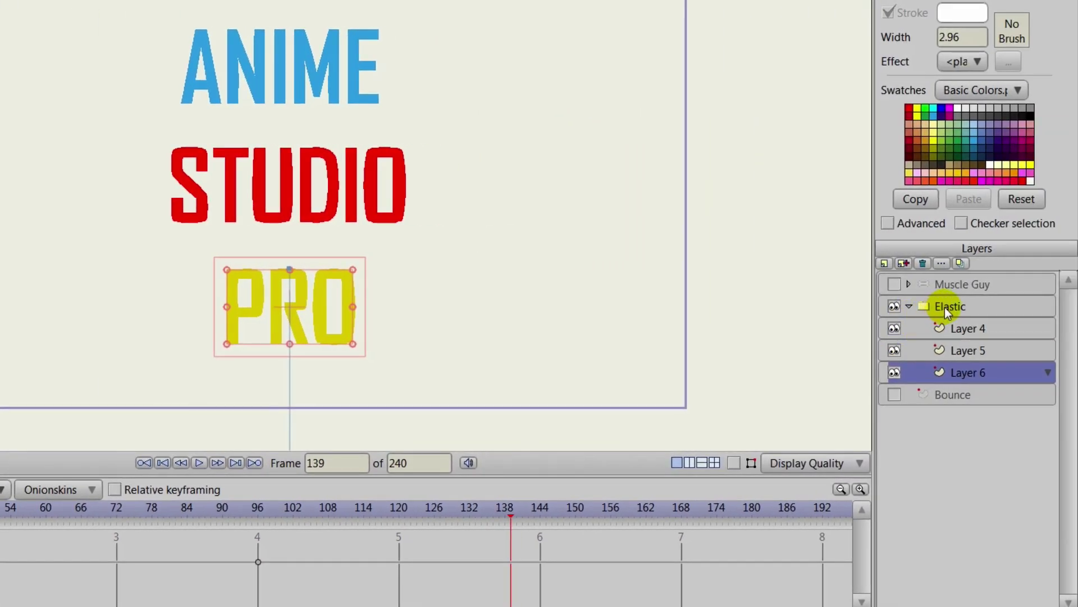
{"action": "left_click", "coordinate": [945, 308]}
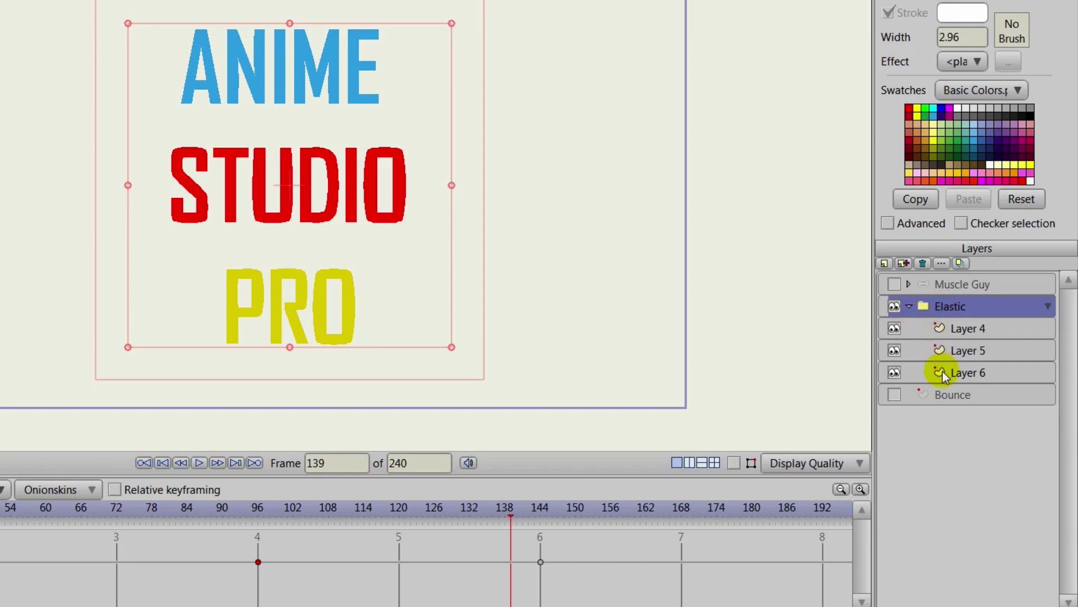
{"action": "left_click", "coordinate": [945, 331]}
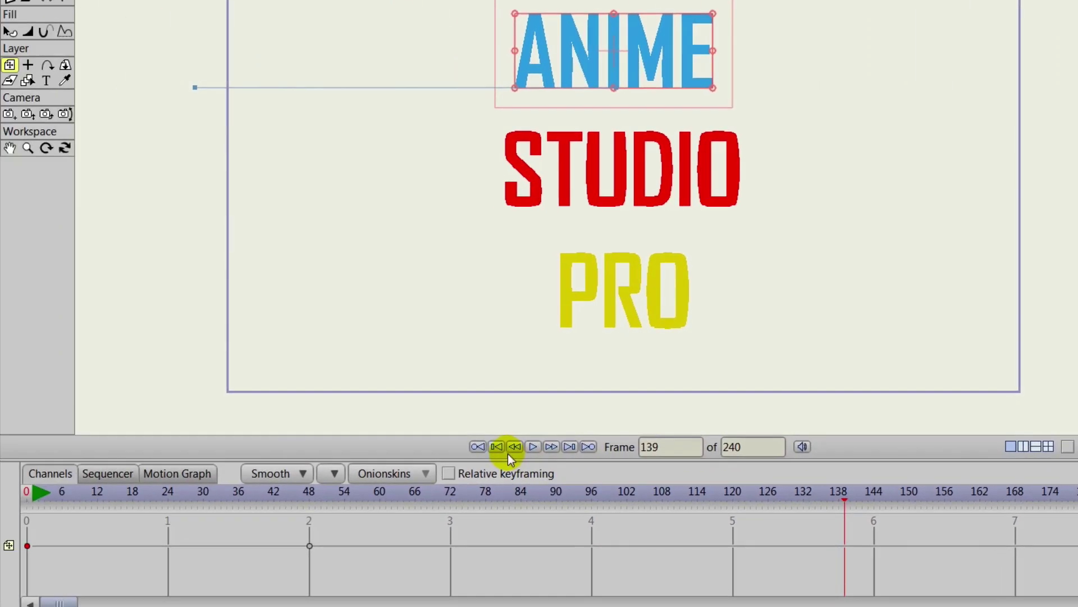
- Apply Elastic interpolation with bounce count 4 to ANIME's frame-0 keyframe
{"action": "left_click", "coordinate": [496, 446]}
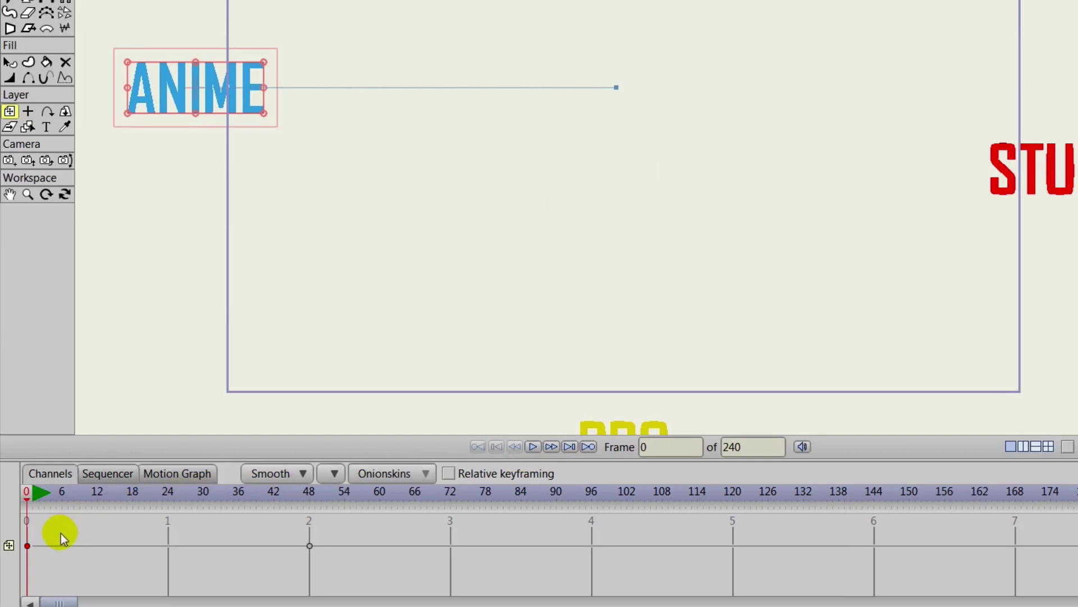
{"action": "right_click", "coordinate": [28, 545]}
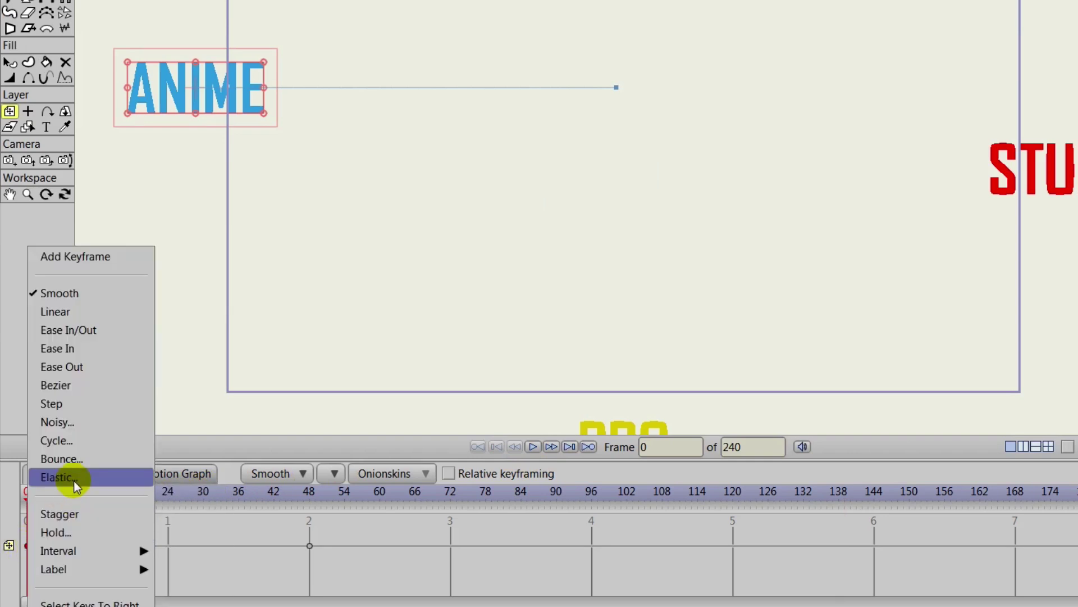
{"action": "left_click", "coordinate": [56, 477]}
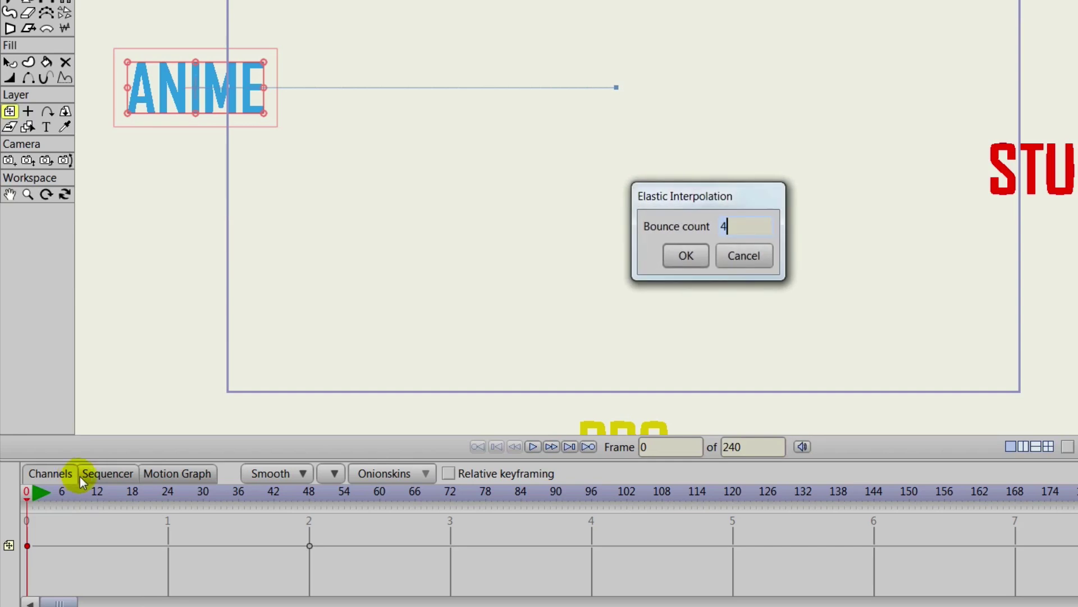
{"action": "left_click", "coordinate": [683, 256]}
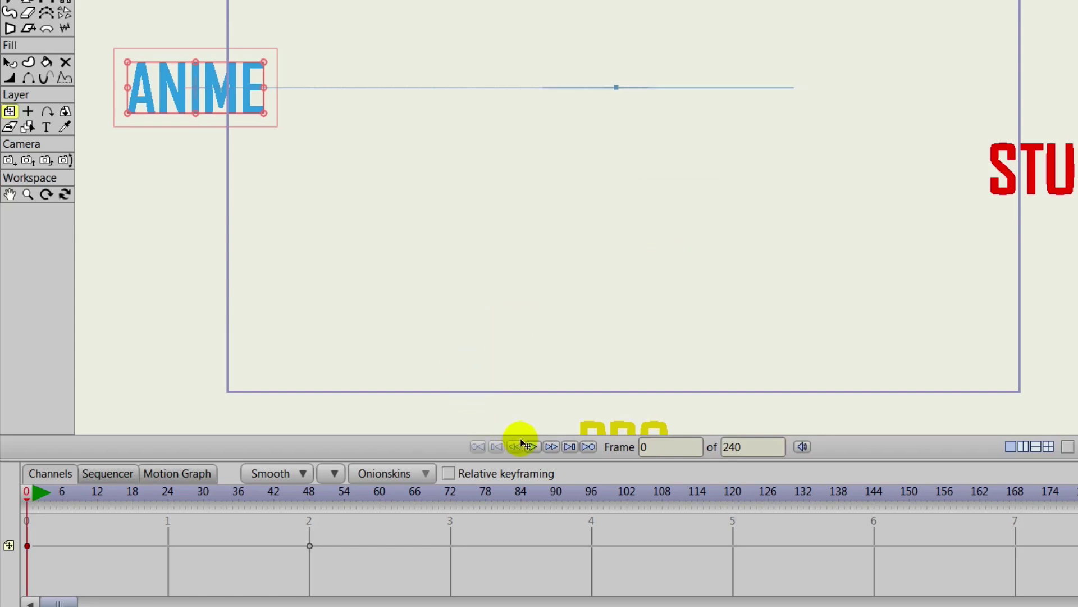
- Preview the elastic ANIME motion twice and return to frame 0
{"action": "left_click", "coordinate": [535, 446]}
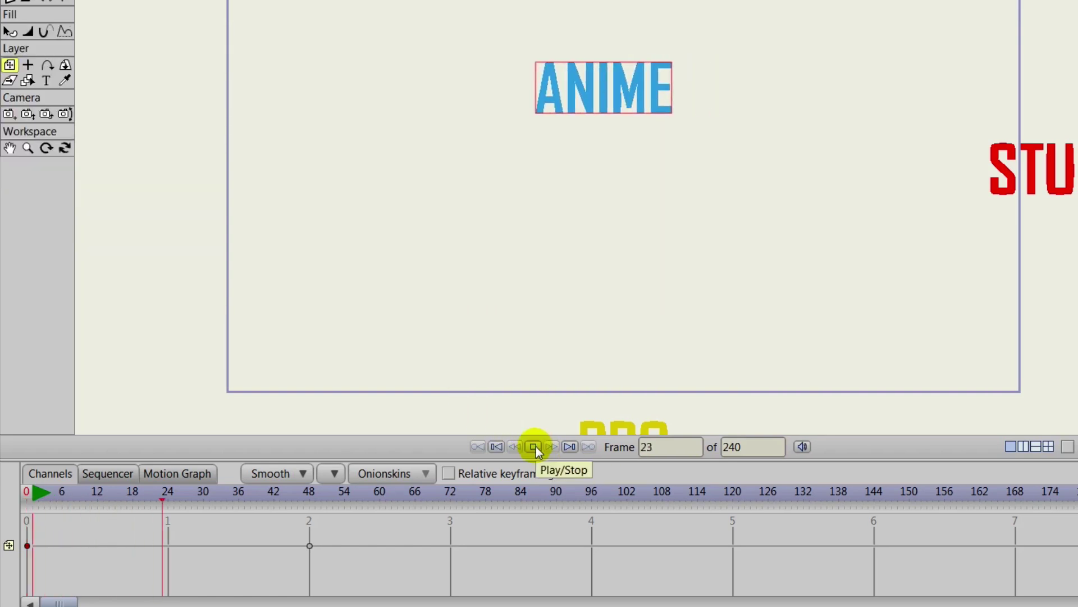
{"action": "left_click", "coordinate": [536, 446]}
{"action": "left_click", "coordinate": [493, 446]}
{"action": "left_click", "coordinate": [534, 447]}
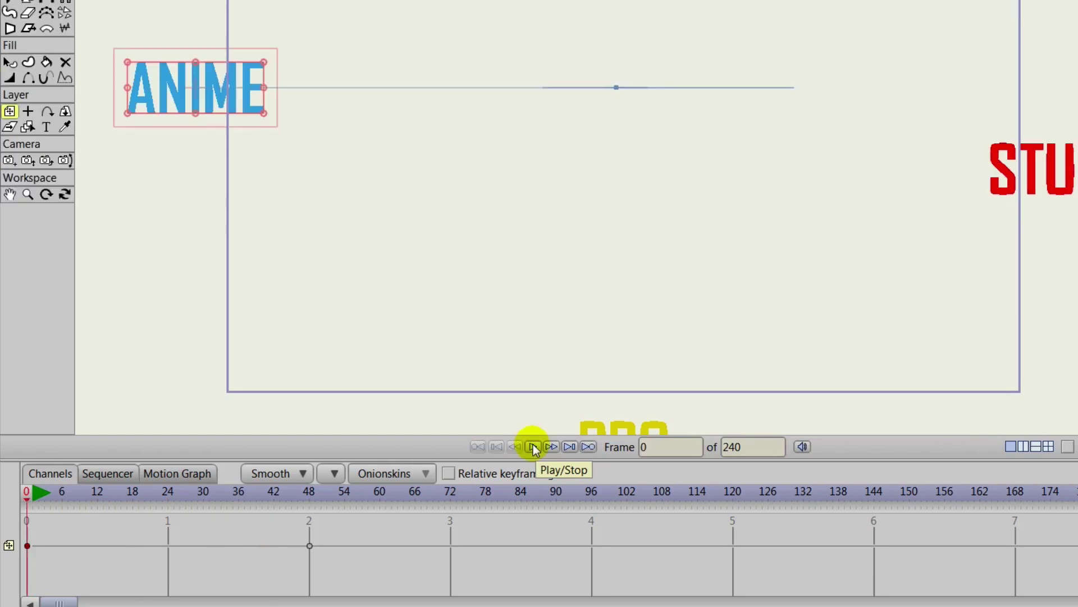
{"action": "left_click", "coordinate": [533, 447]}
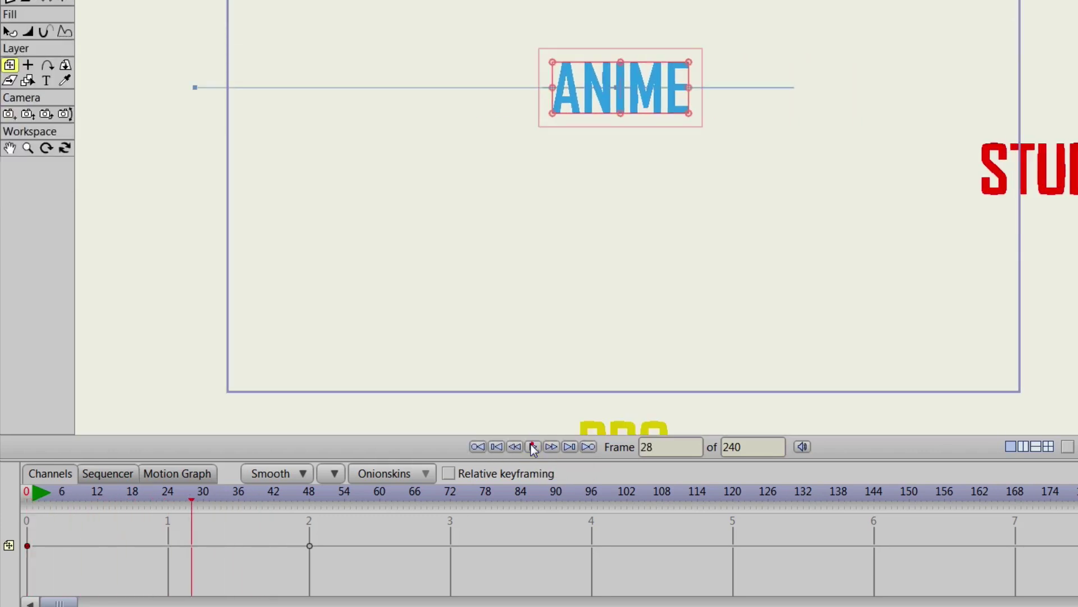
{"action": "left_click", "coordinate": [497, 446]}
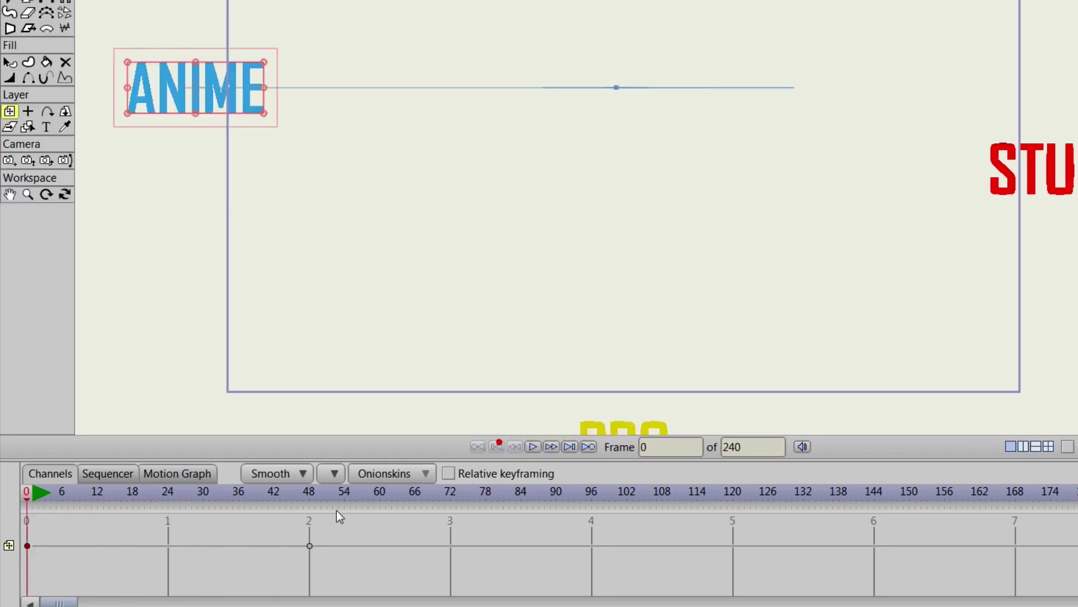
- Change ANIME's Elastic bounce count to 3 and play the title animation
{"action": "right_click", "coordinate": [28, 545]}
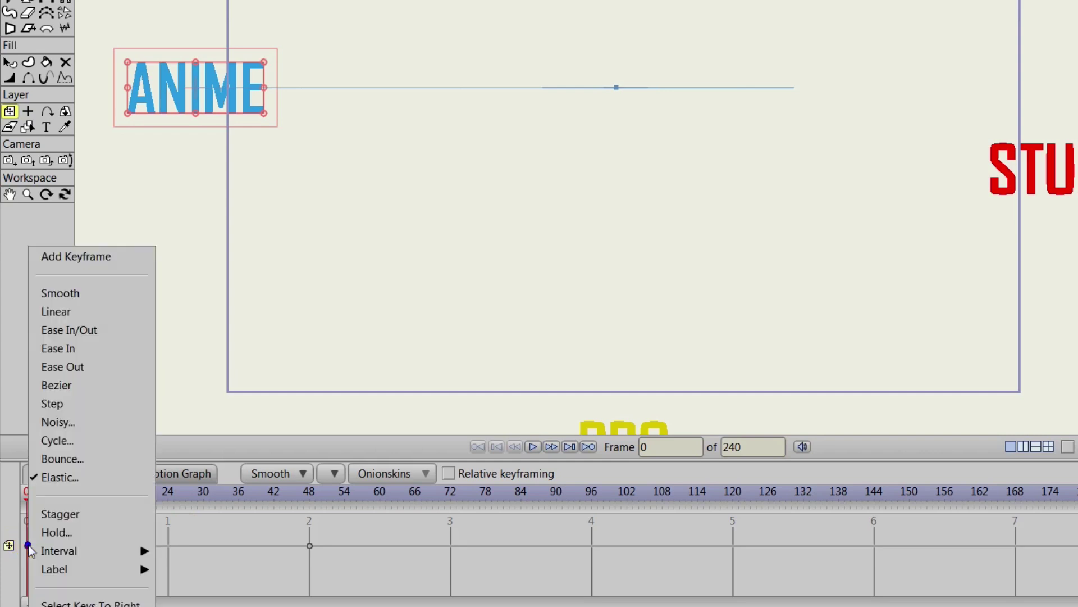
{"action": "left_click", "coordinate": [73, 481]}
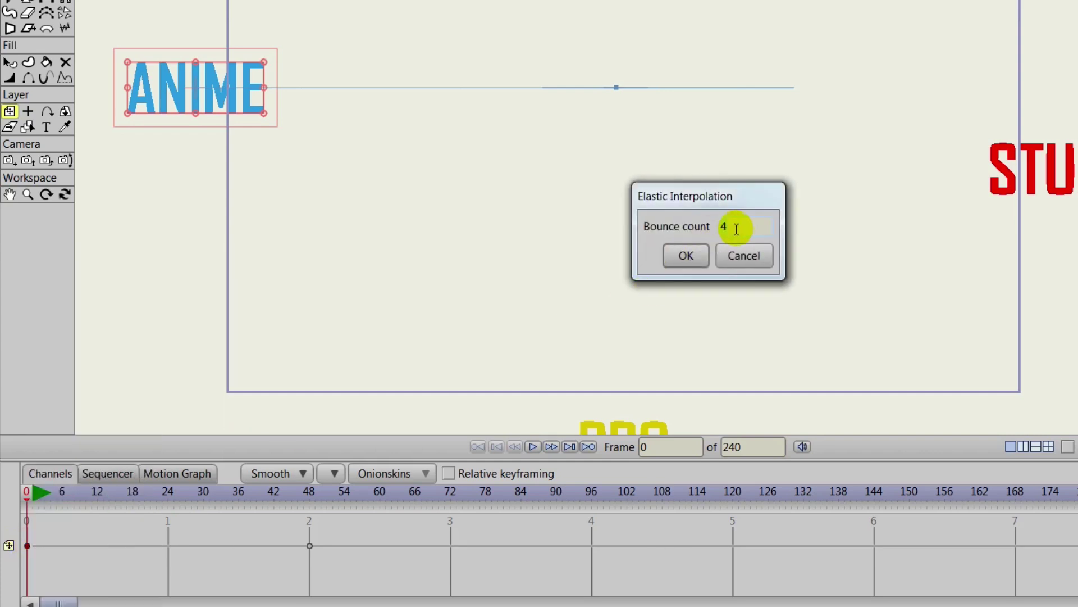
{"action": "type", "text": "3"}
{"action": "left_click", "coordinate": [683, 254]}
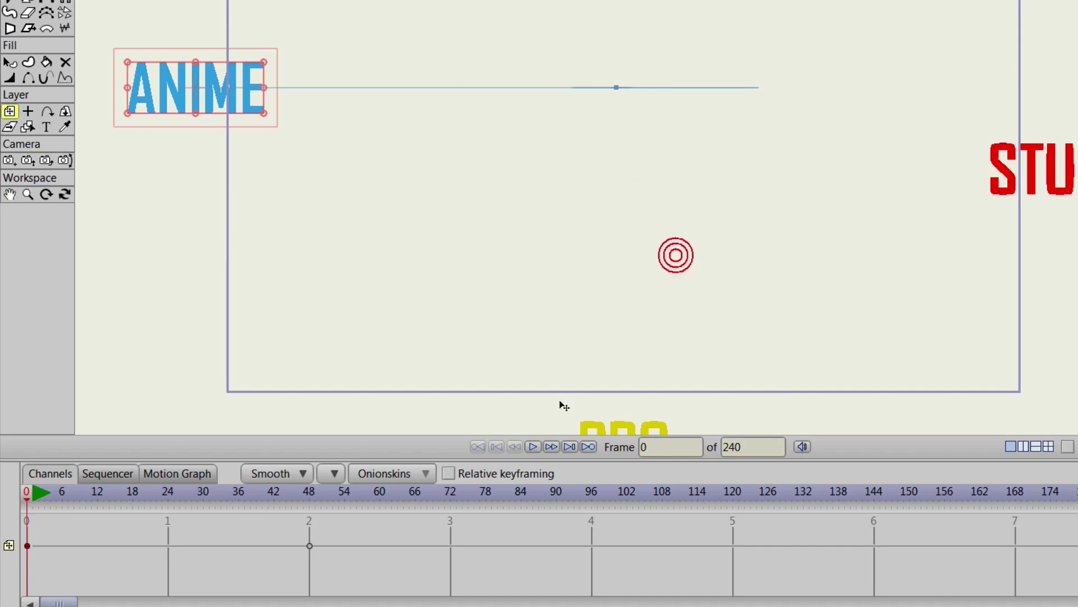
{"action": "left_click", "coordinate": [531, 447]}
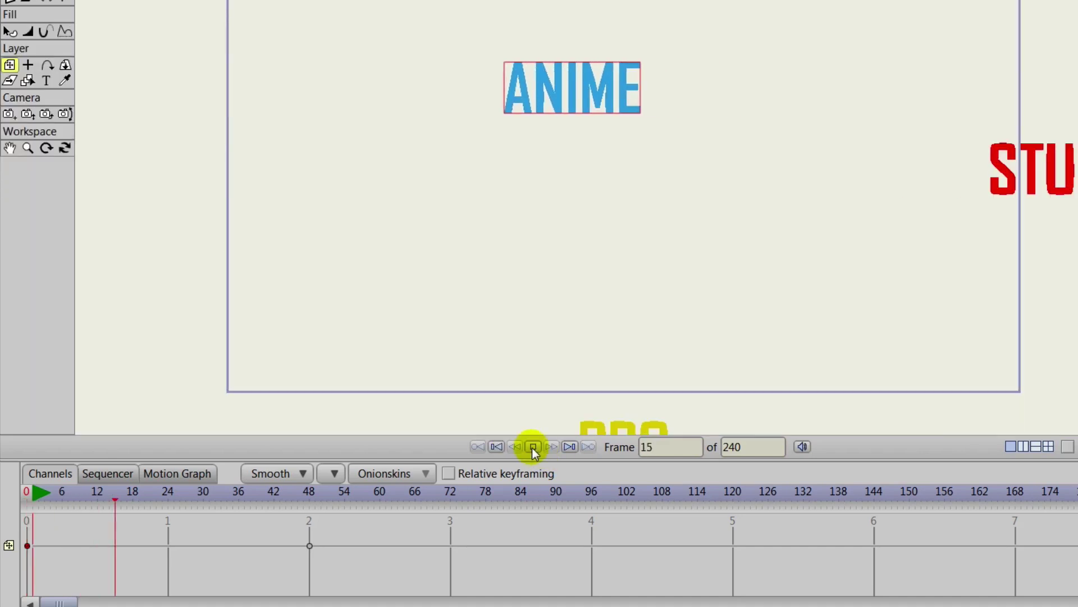
{"action": "left_click", "coordinate": [531, 447]}
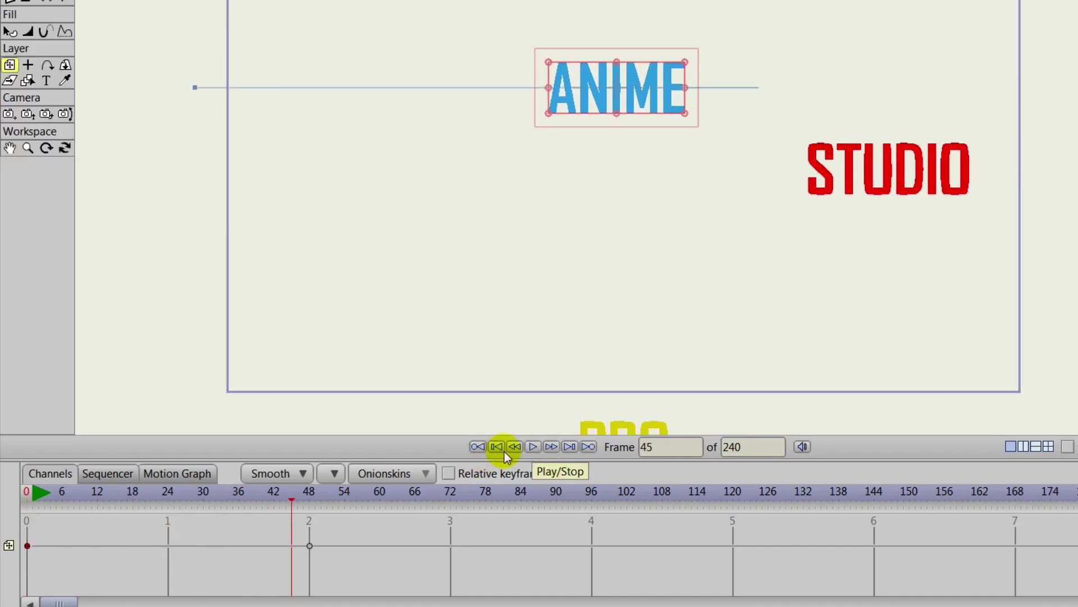
- Select the STUDIO layer and give its frame-24 keyframe Elastic interpolation with 3 bounces
{"action": "left_click", "coordinate": [500, 448]}
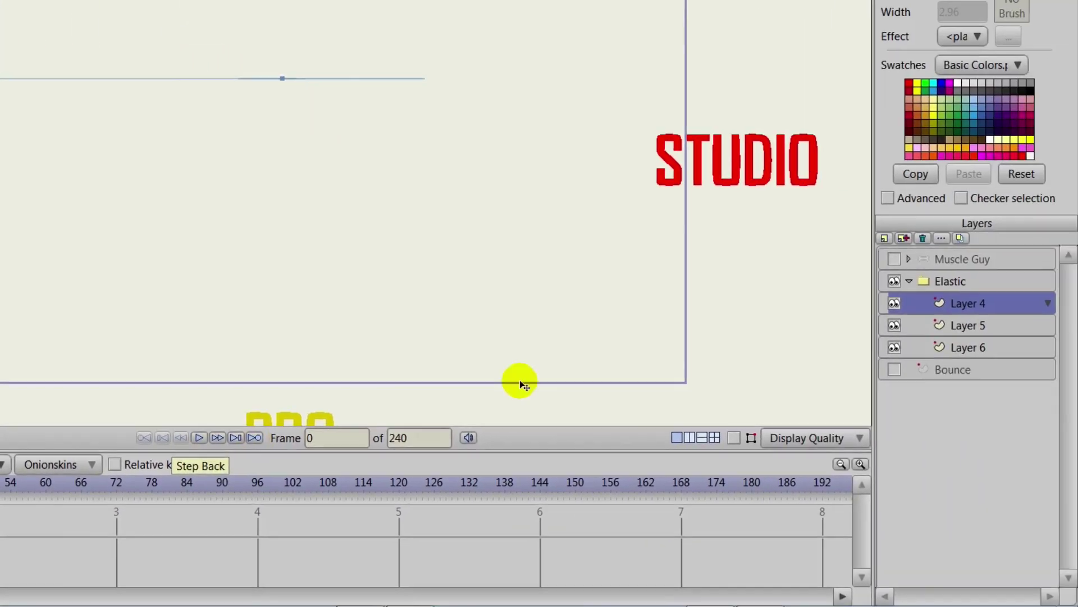
{"action": "left_click", "coordinate": [958, 325]}
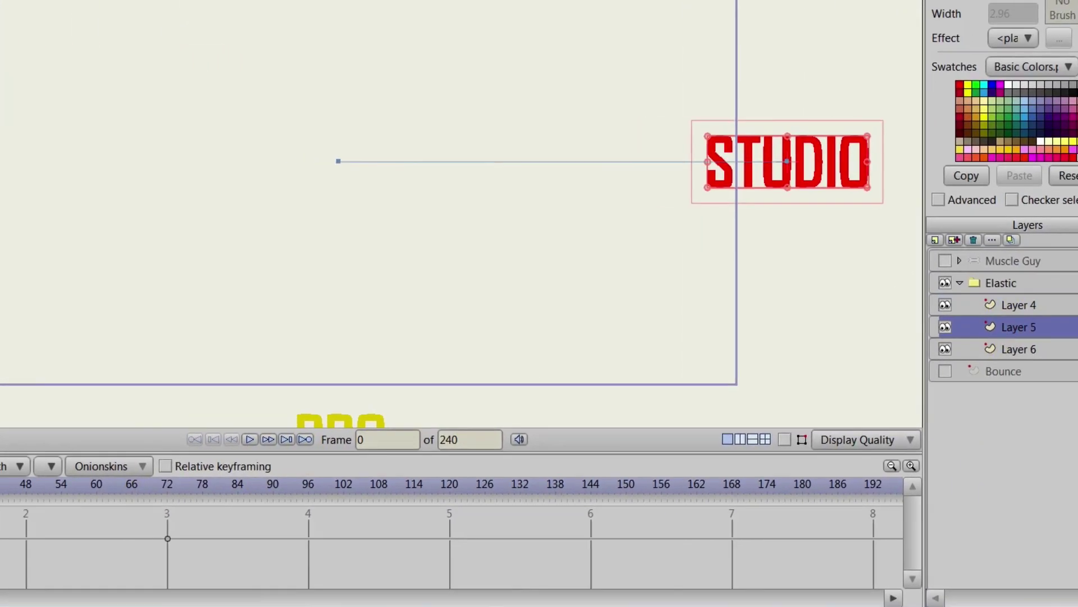
{"action": "left_click", "coordinate": [168, 549]}
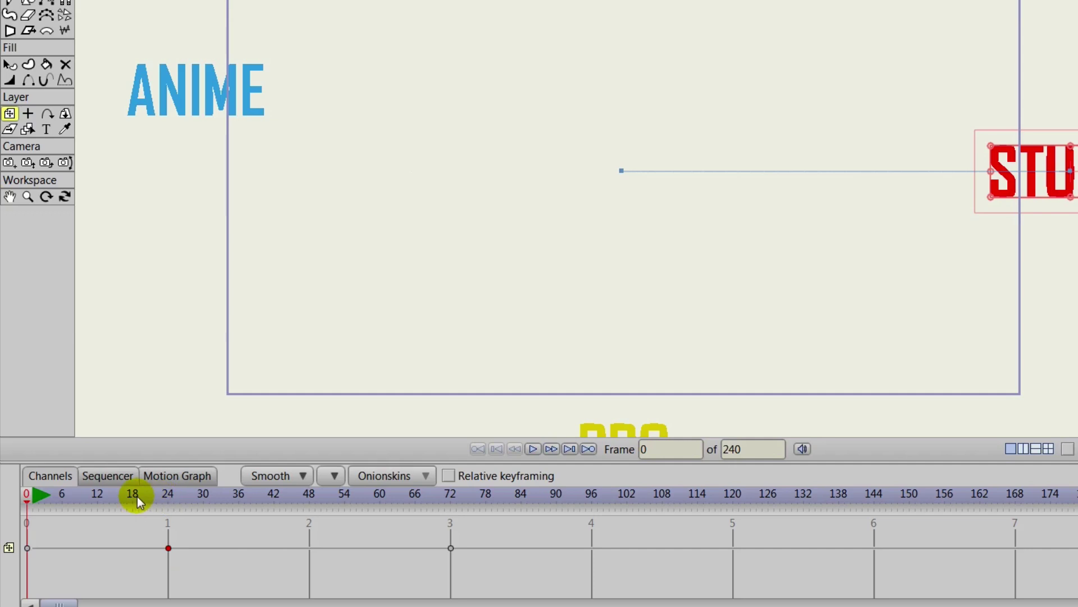
{"action": "left_click_drag", "start_coordinate": [137, 496], "coordinate": [170, 504]}
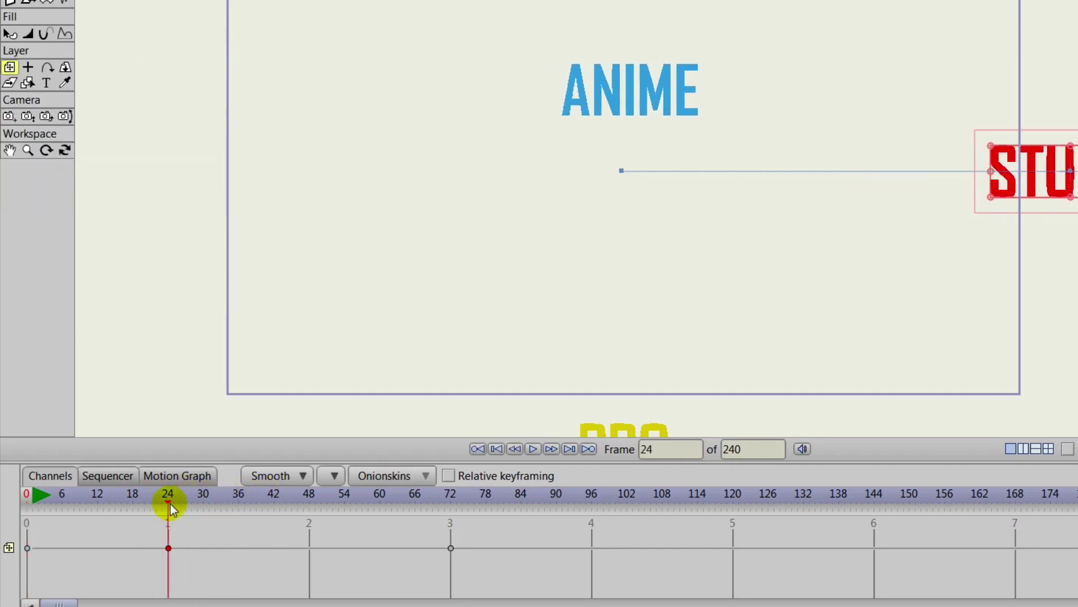
{"action": "right_click", "coordinate": [168, 548]}
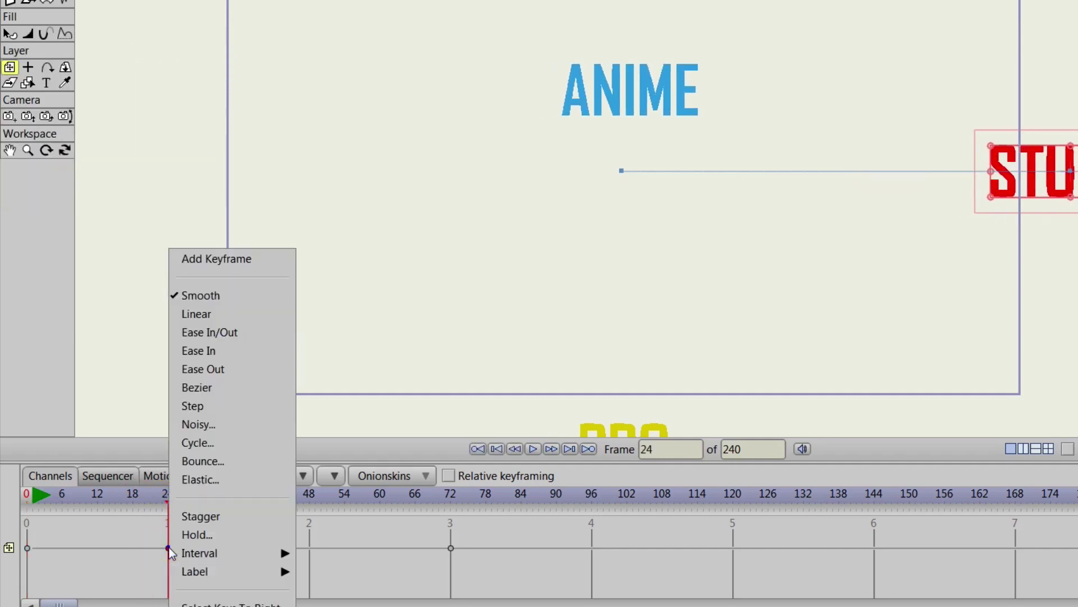
{"action": "left_click", "coordinate": [195, 480]}
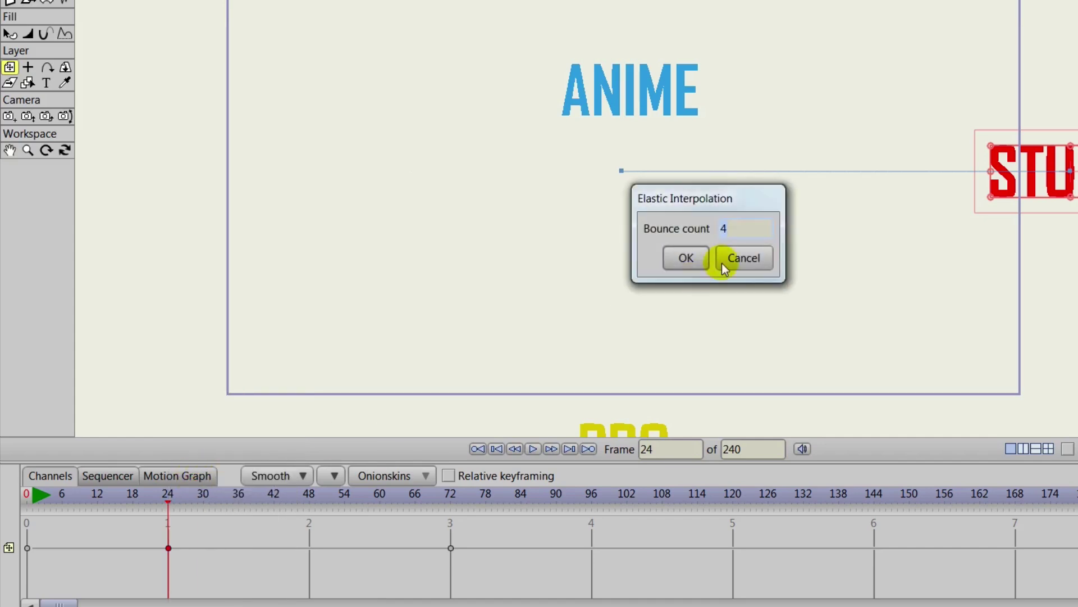
{"action": "type", "text": "3"}
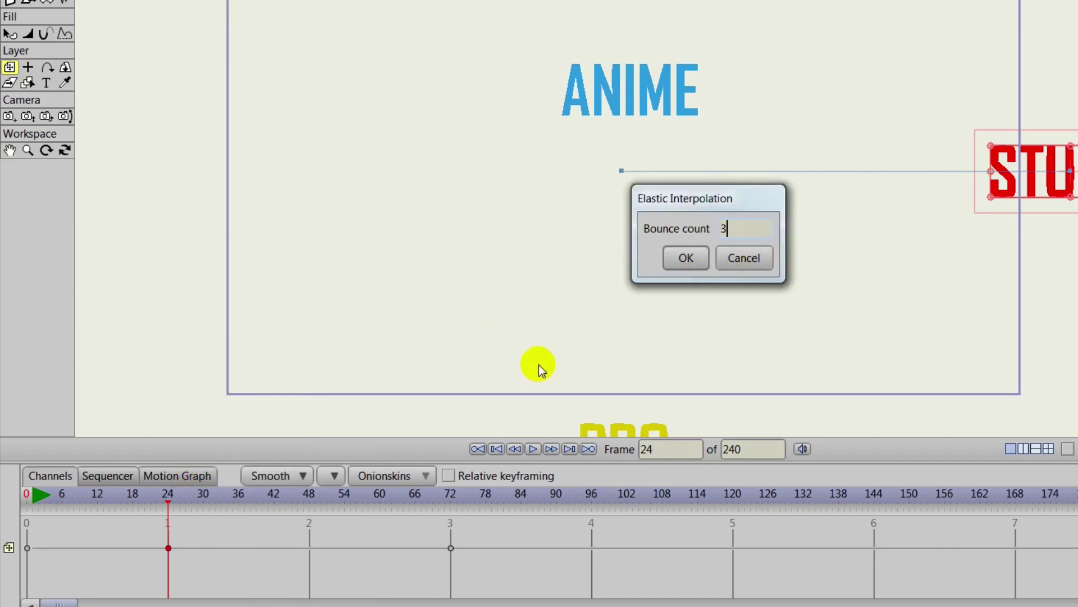
{"action": "left_click", "coordinate": [695, 258]}
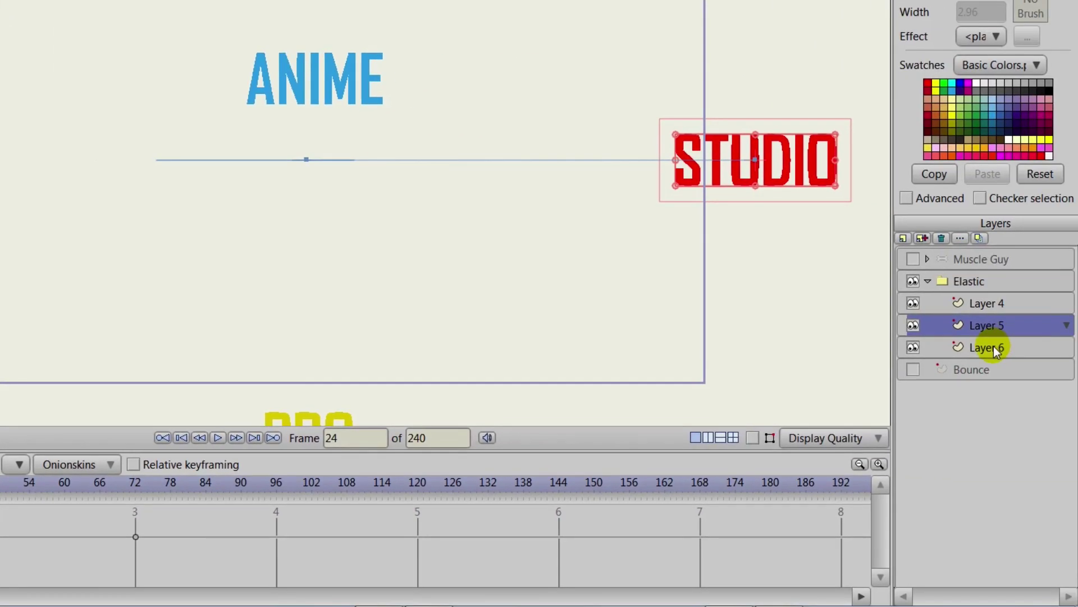
- Select the PRO layer and give its frame-48 keyframe Elastic interpolation with 3 bounces
{"action": "left_click", "coordinate": [992, 347]}
{"action": "left_click_drag", "start_coordinate": [39, 487], "coordinate": [309, 490]}
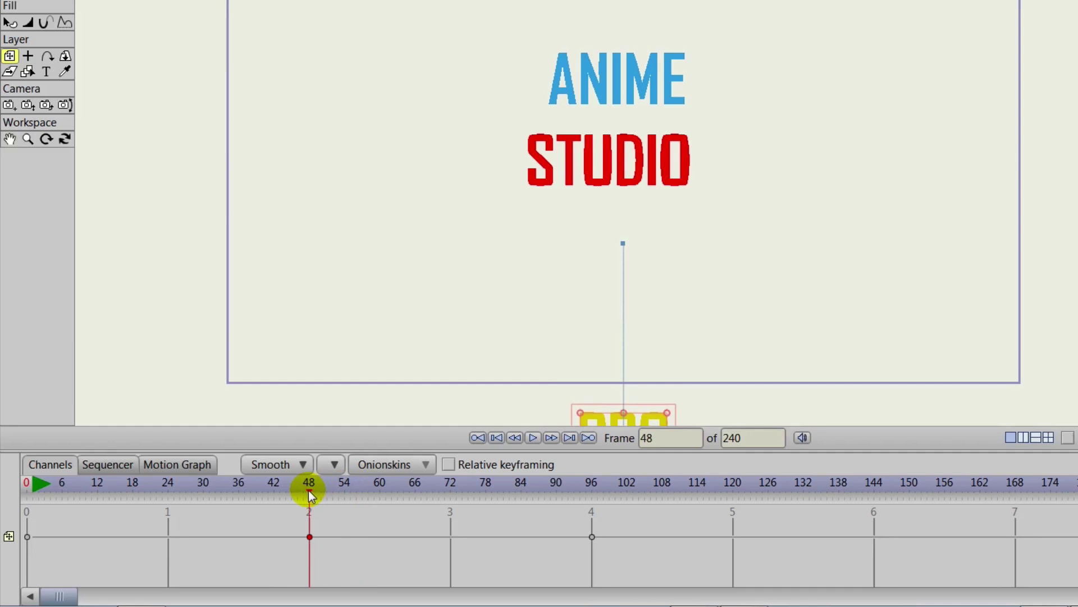
{"action": "right_click", "coordinate": [311, 538]}
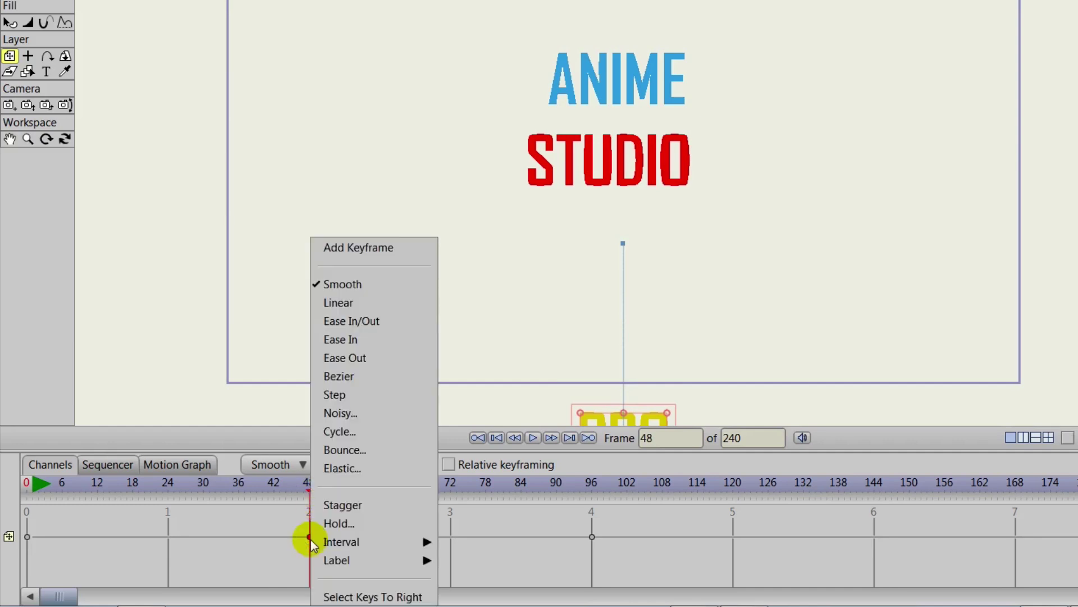
{"action": "left_click", "coordinate": [352, 469]}
{"action": "left_click", "coordinate": [748, 223]}
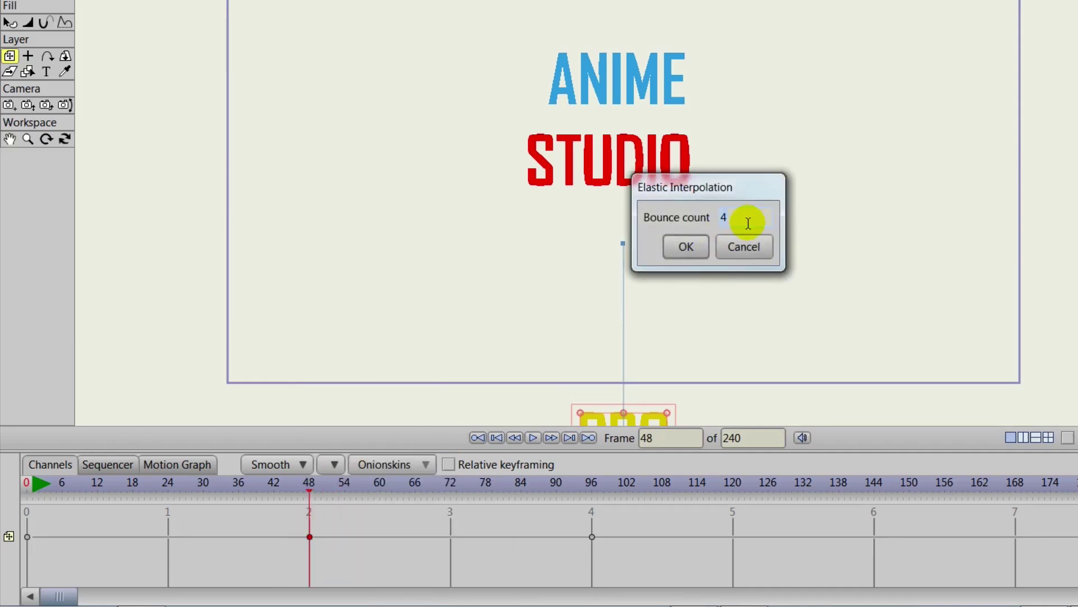
{"action": "type", "text": "3"}
{"action": "left_click", "coordinate": [685, 246]}
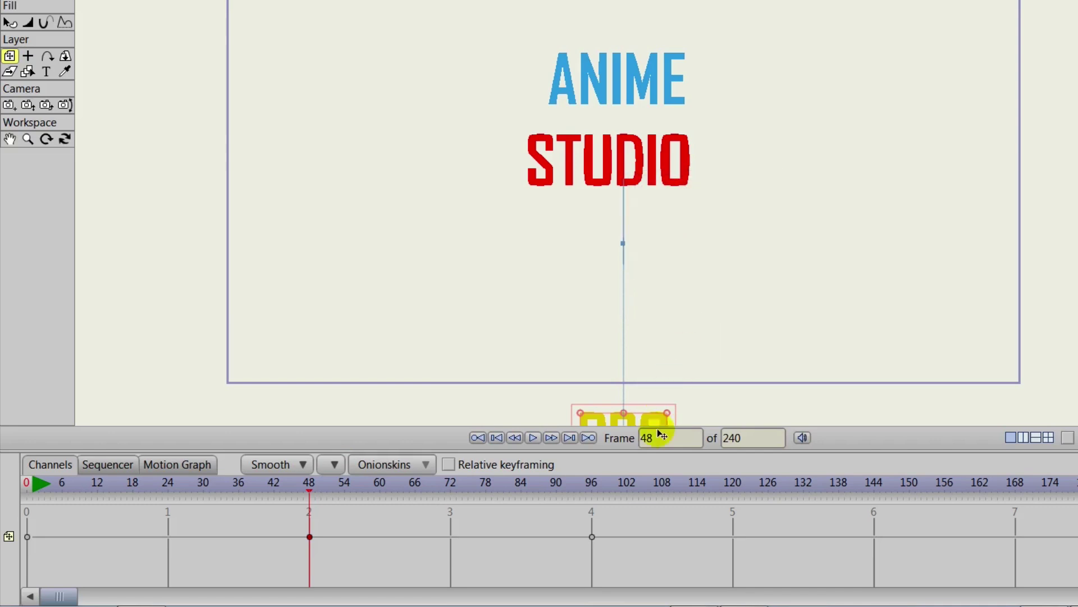
- Select the Elastic group and give its frame-96 keyframe Elastic interpolation with 3 bounces
{"action": "left_click", "coordinate": [924, 280]}
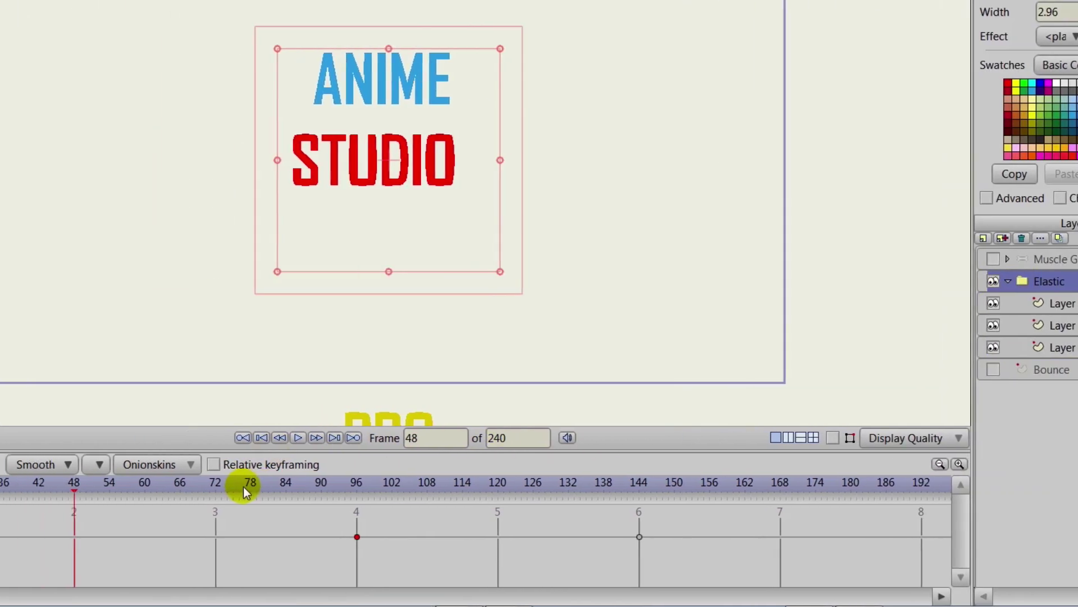
{"action": "left_click_drag", "start_coordinate": [244, 487], "coordinate": [509, 490]}
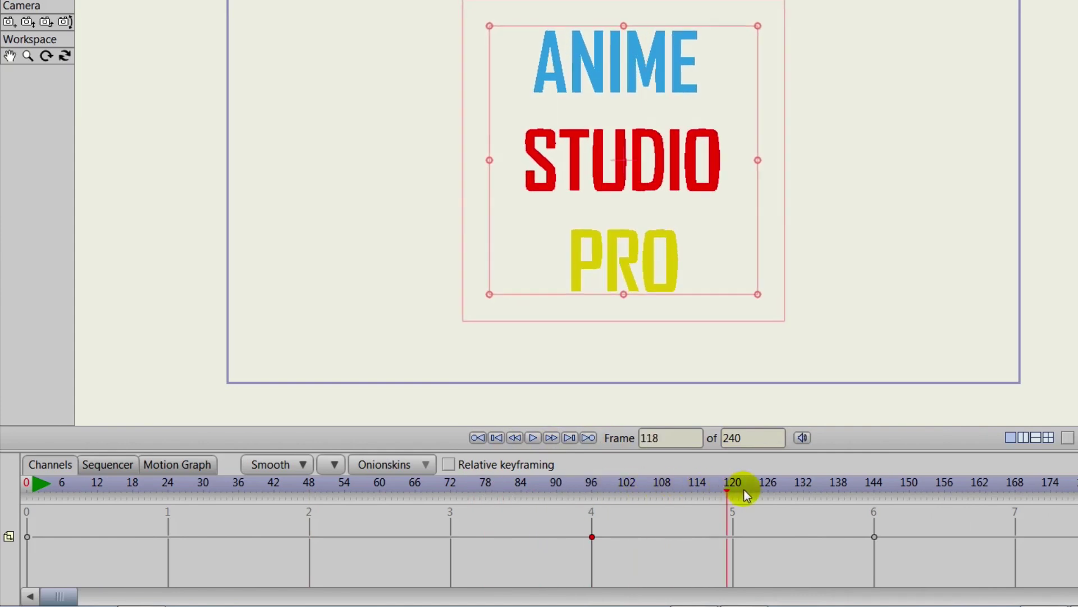
{"action": "left_click_drag", "start_coordinate": [744, 489], "coordinate": [593, 514]}
{"action": "right_click", "coordinate": [593, 538]}
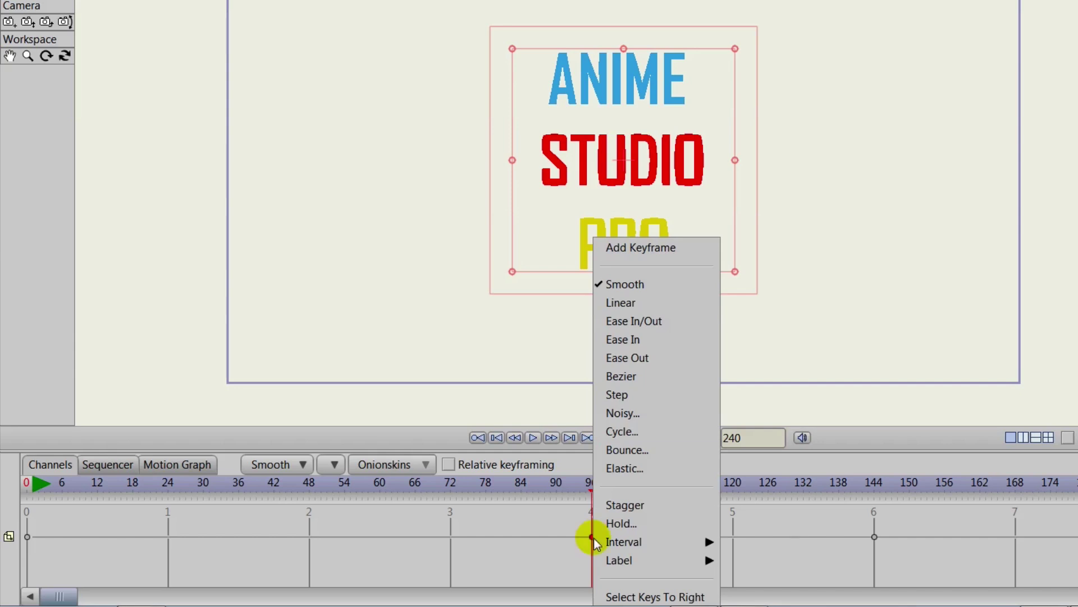
{"action": "left_click", "coordinate": [631, 468]}
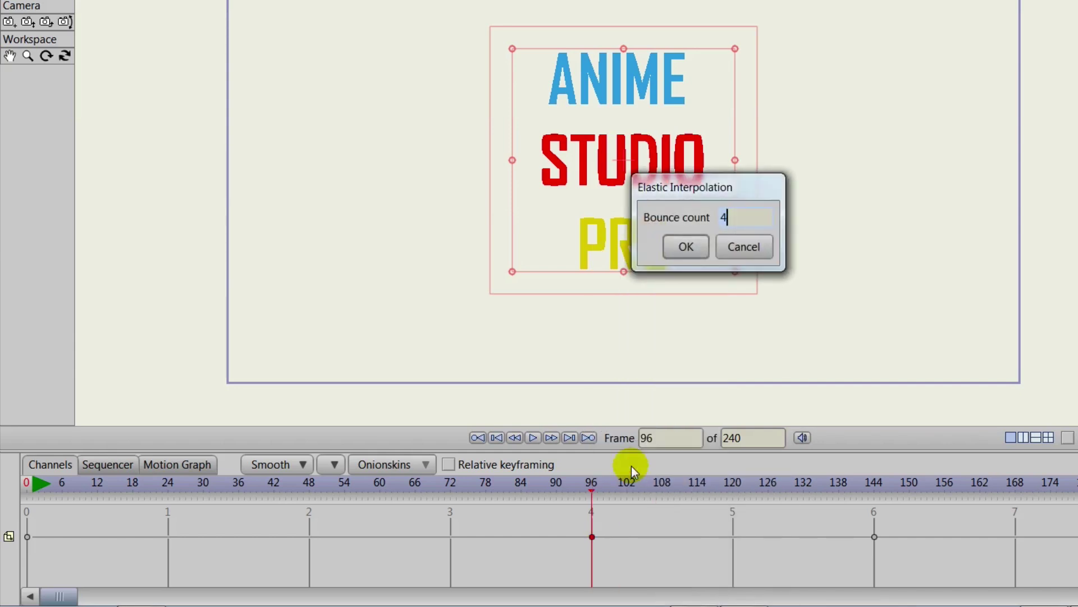
{"action": "left_click", "coordinate": [685, 247]}
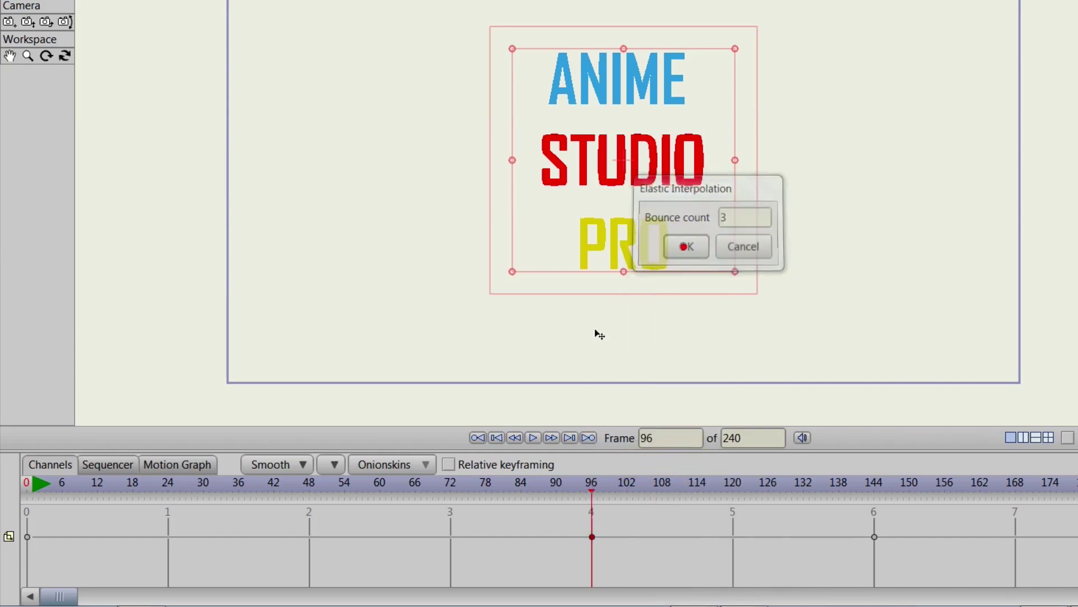
- Play the title animation twice from the start, then stop and rewind to frame 0
{"action": "left_click", "coordinate": [497, 438]}
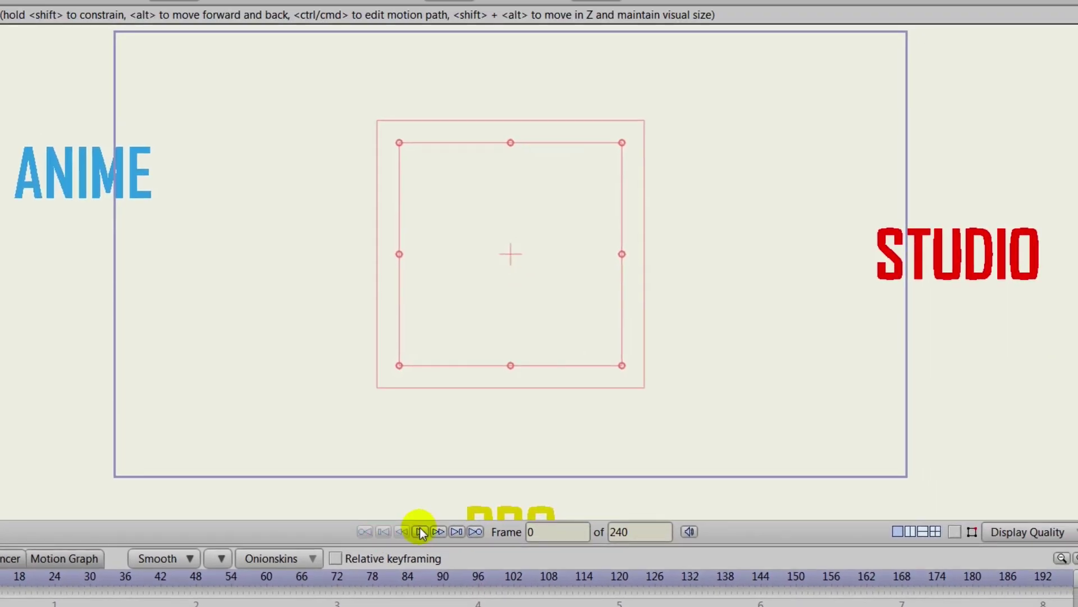
{"action": "left_click", "coordinate": [420, 531]}
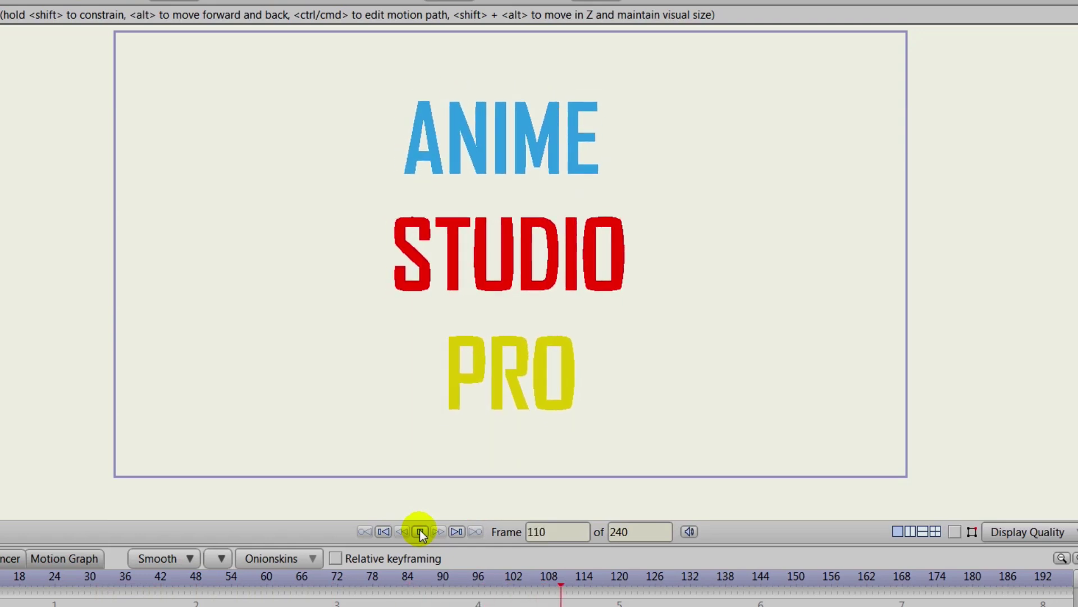
{"action": "left_click", "coordinate": [420, 531]}
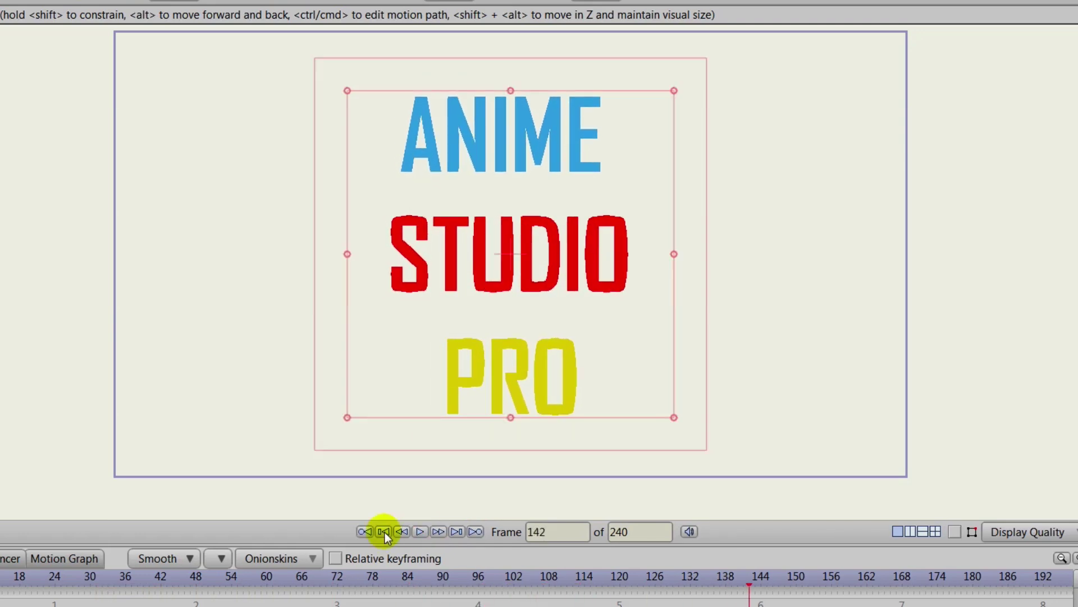
{"action": "left_click", "coordinate": [384, 531]}
{"action": "left_click", "coordinate": [420, 531]}
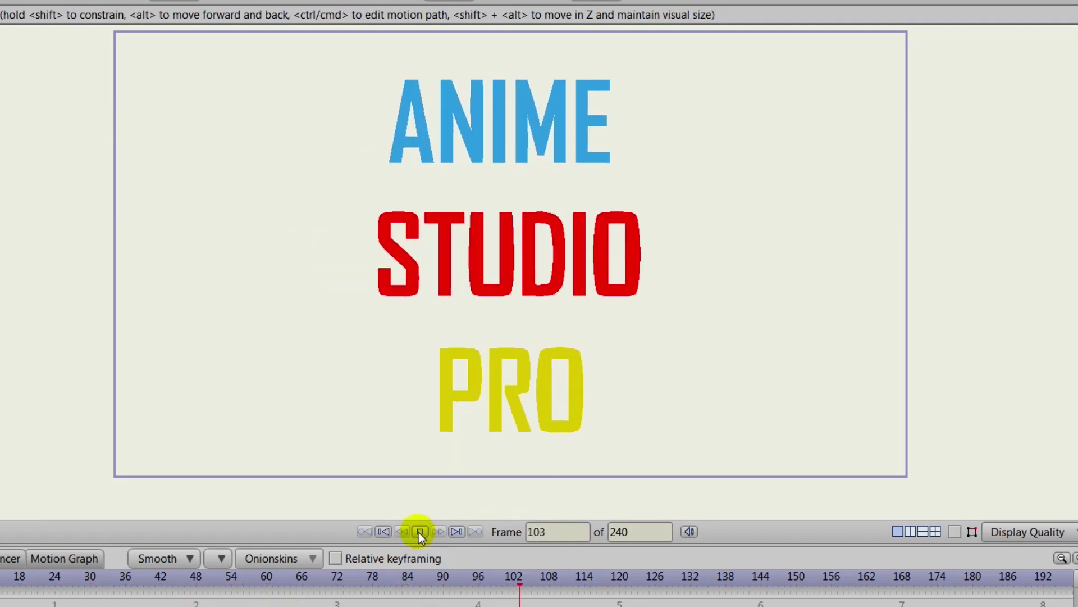
{"action": "left_click", "coordinate": [418, 532]}
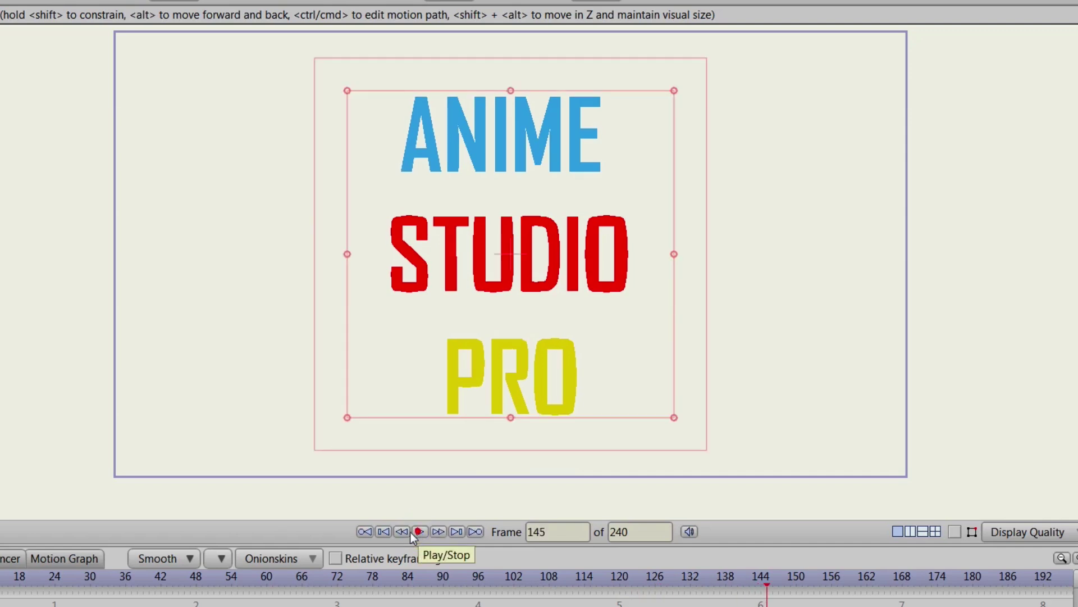
{"action": "left_click", "coordinate": [384, 532]}
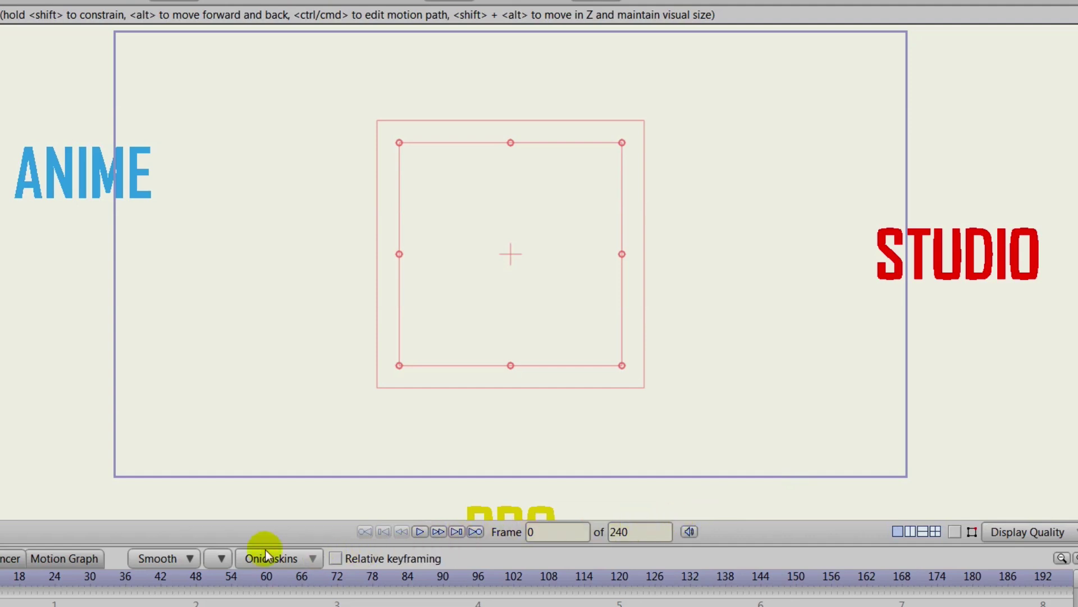
- Show the Elastic title's Layer Scale curve in the Motion Graph
{"action": "left_click", "coordinate": [45, 561]}
{"action": "left_click", "coordinate": [42, 559]}
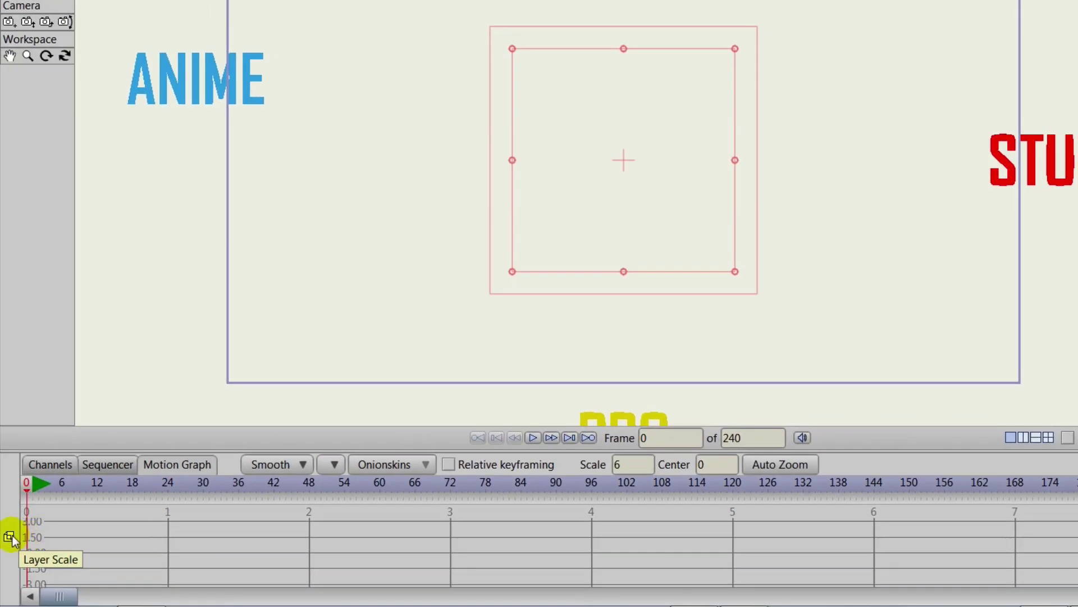
{"action": "left_click", "coordinate": [9, 536]}
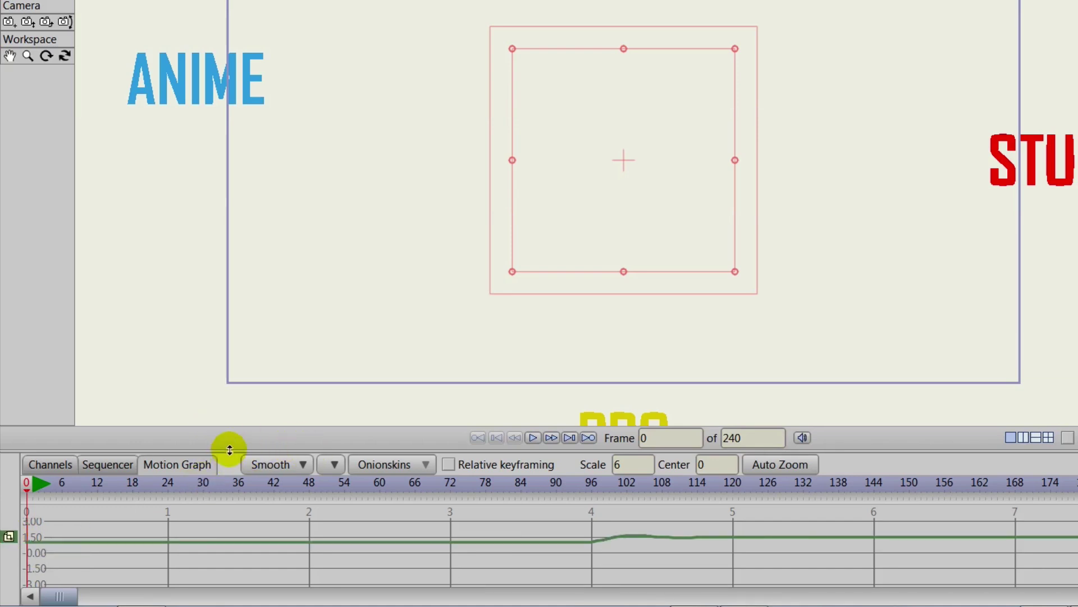
- Enlarge the Motion Graph panel and scrub the titles forward, then back to frame 0
{"action": "left_click_drag", "start_coordinate": [229, 449], "coordinate": [204, 294]}
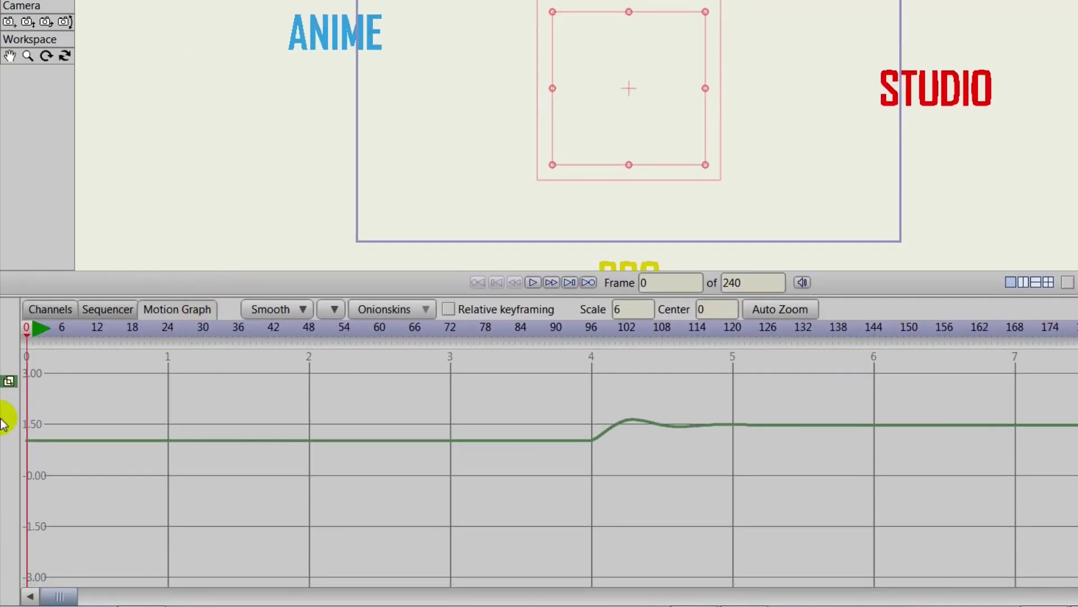
{"action": "left_click_drag", "start_coordinate": [28, 333], "coordinate": [585, 416]}
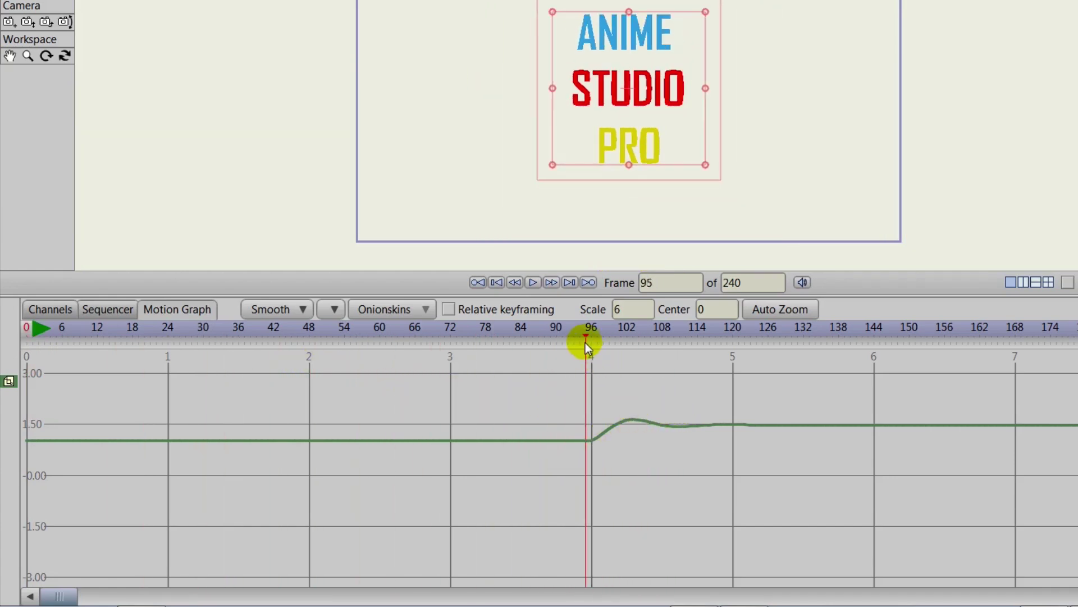
{"action": "left_click_drag", "start_coordinate": [585, 343], "coordinate": [14, 323]}
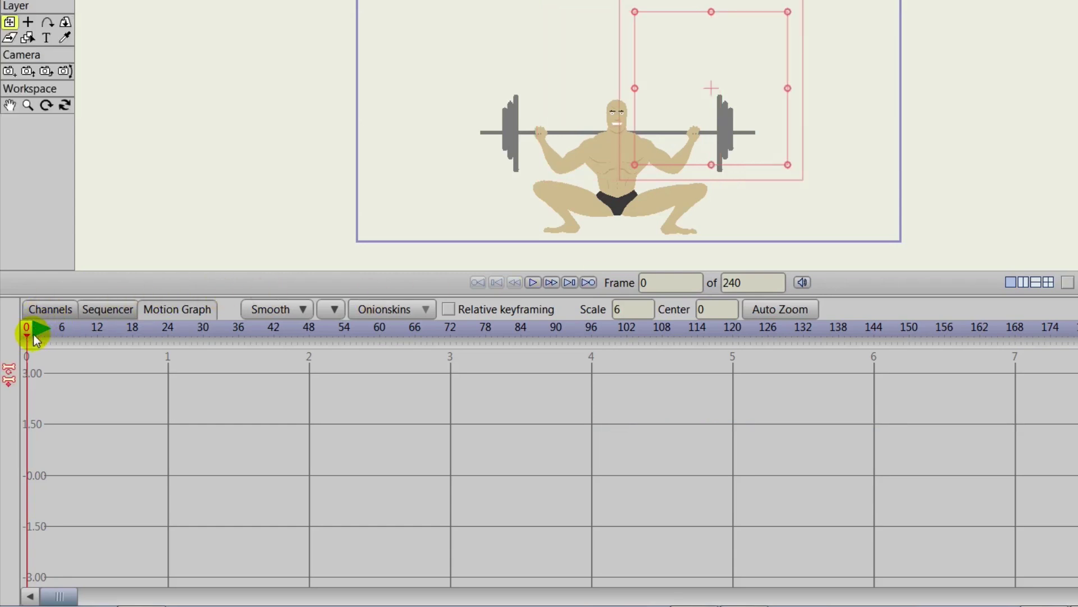
- Plot the lifter's selected bone translation curve, preview the lift, and auto-zoom the graph to fit
{"action": "key", "text": "space"}
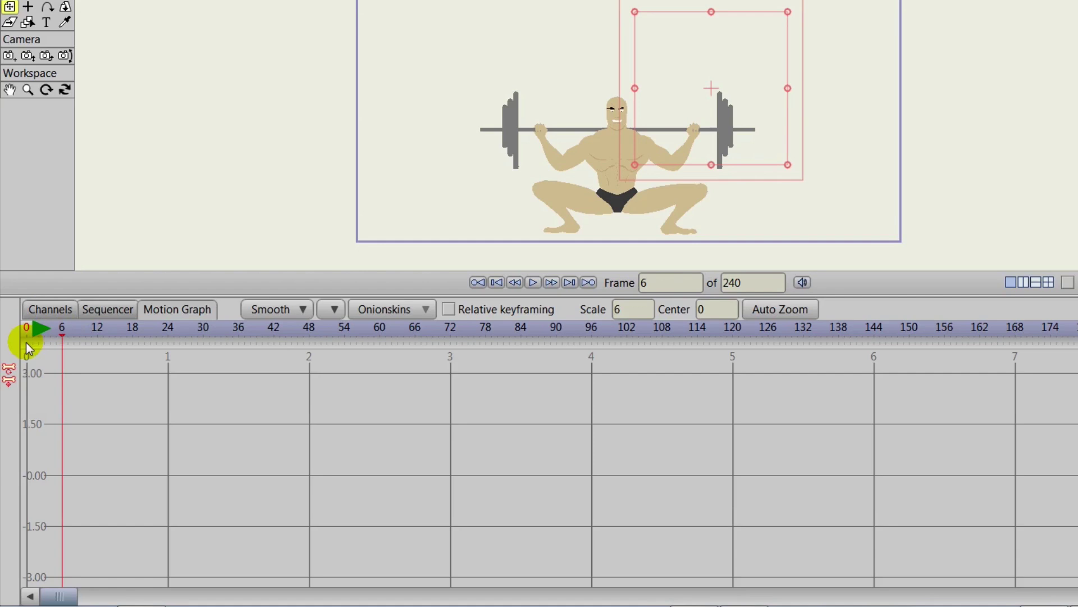
{"action": "left_click", "coordinate": [9, 382]}
{"action": "left_click_drag", "start_coordinate": [61, 335], "coordinate": [282, 398]}
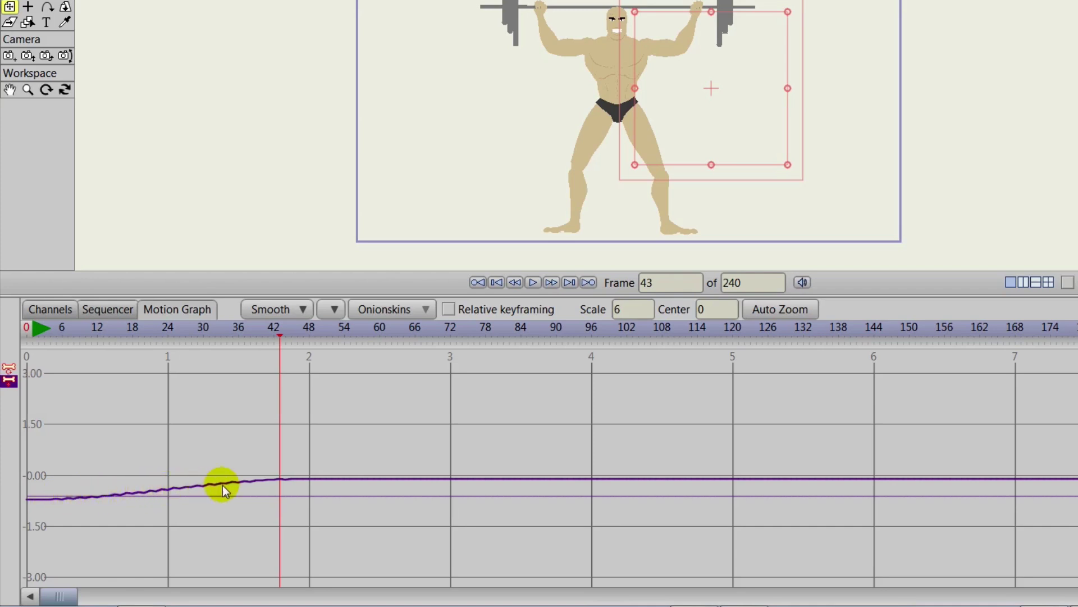
{"action": "left_click", "coordinate": [288, 477]}
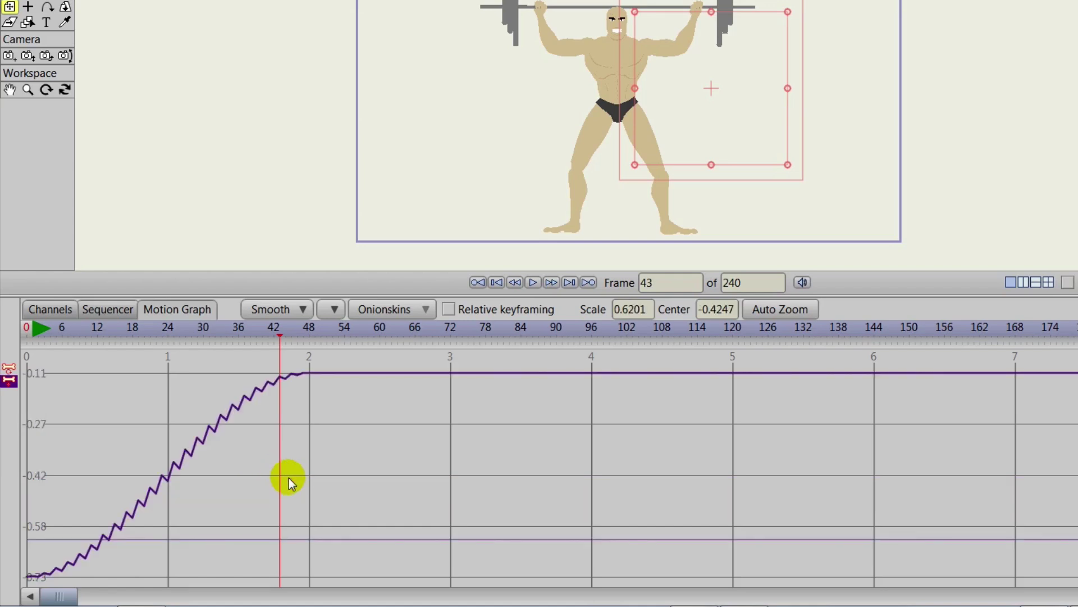
- Set the frame 48 keyframe to Bezier interpolation and inspect the first keyframe's options unchanged
{"action": "left_click", "coordinate": [10, 383]}
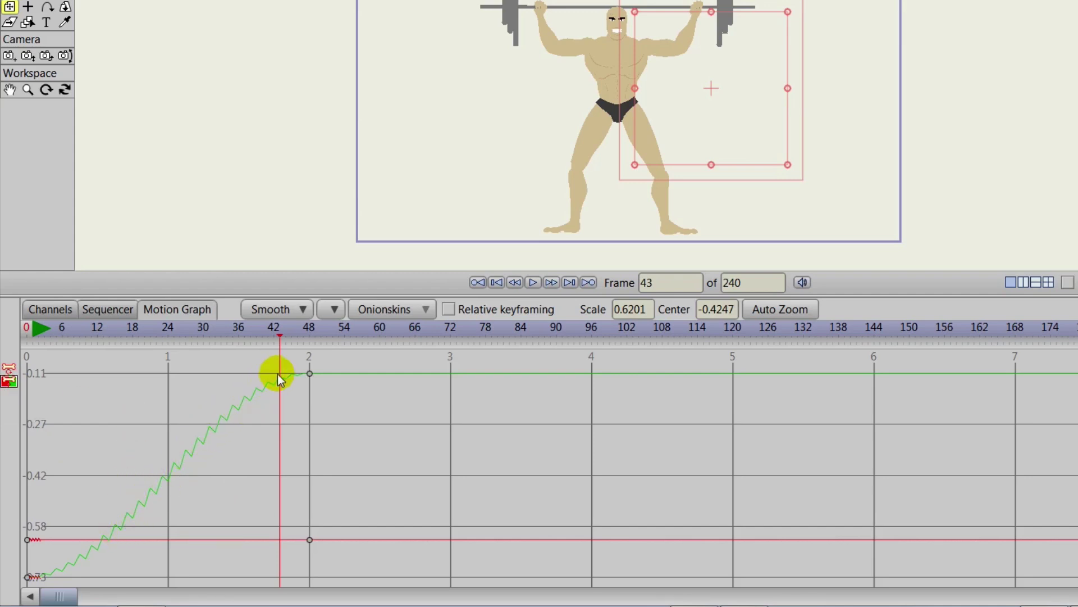
{"action": "right_click", "coordinate": [310, 372]}
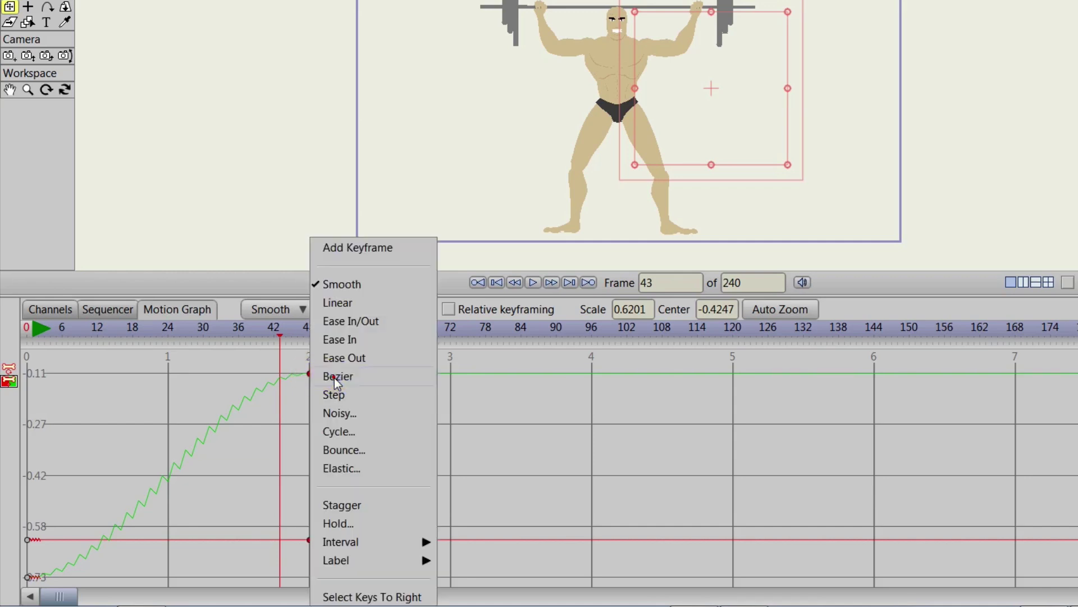
{"action": "left_click", "coordinate": [335, 376]}
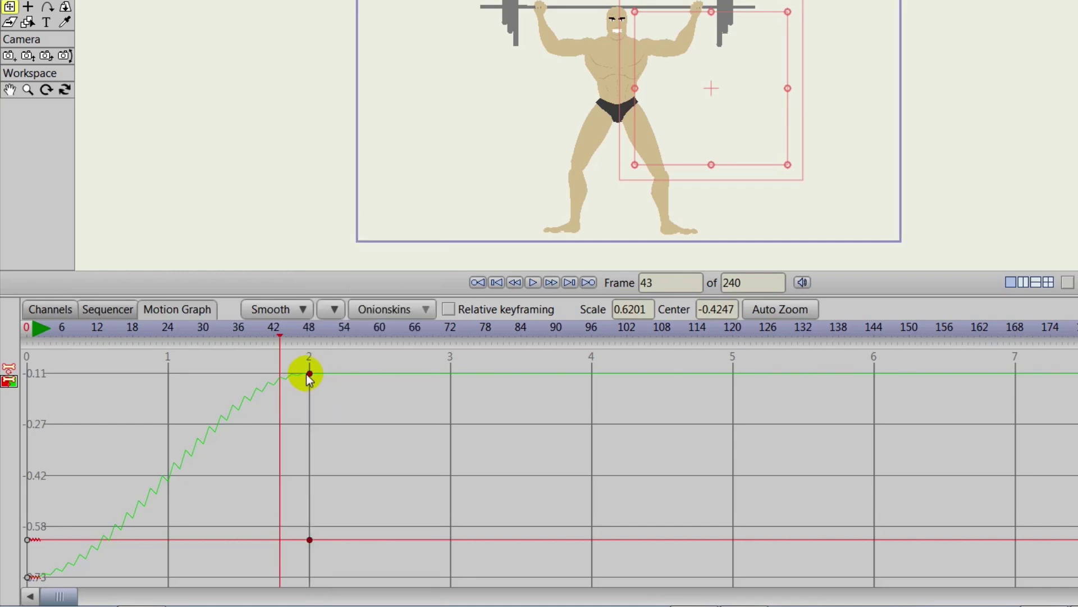
{"action": "right_click", "coordinate": [310, 373]}
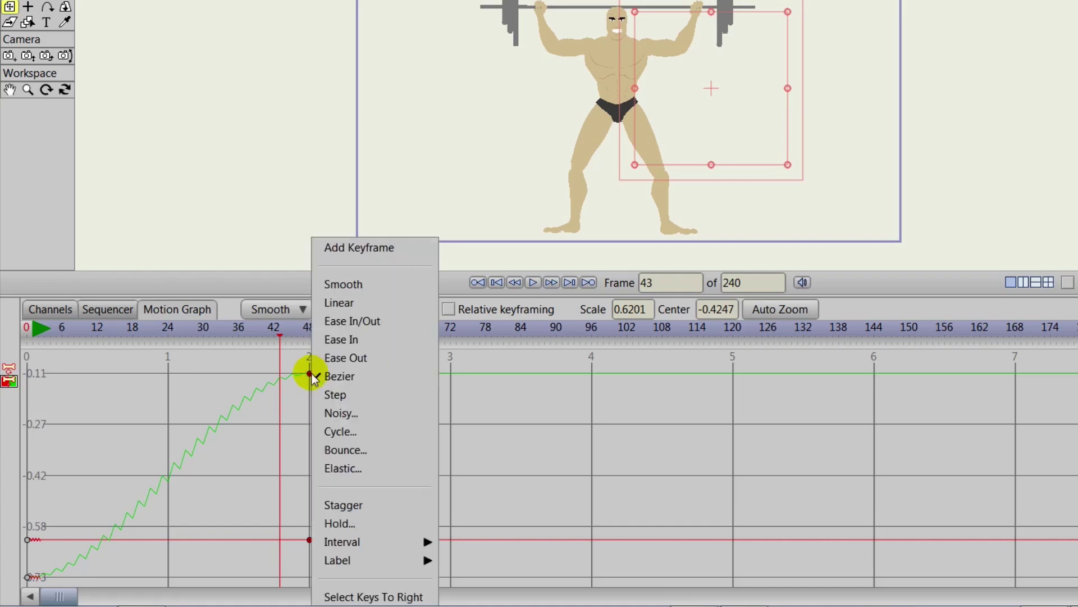
{"action": "left_click", "coordinate": [28, 575]}
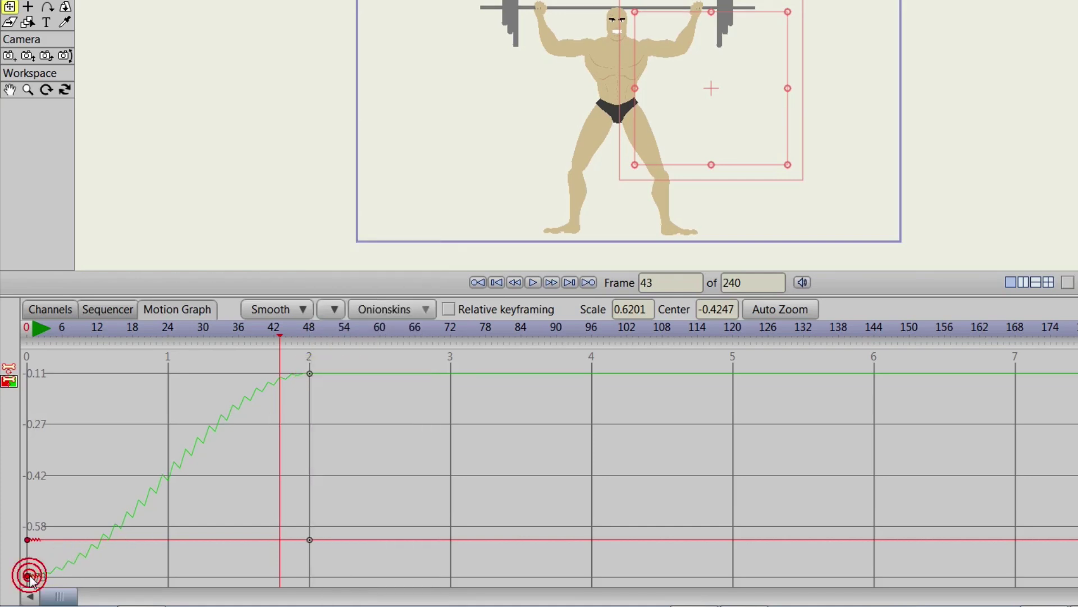
{"action": "right_click", "coordinate": [28, 575]}
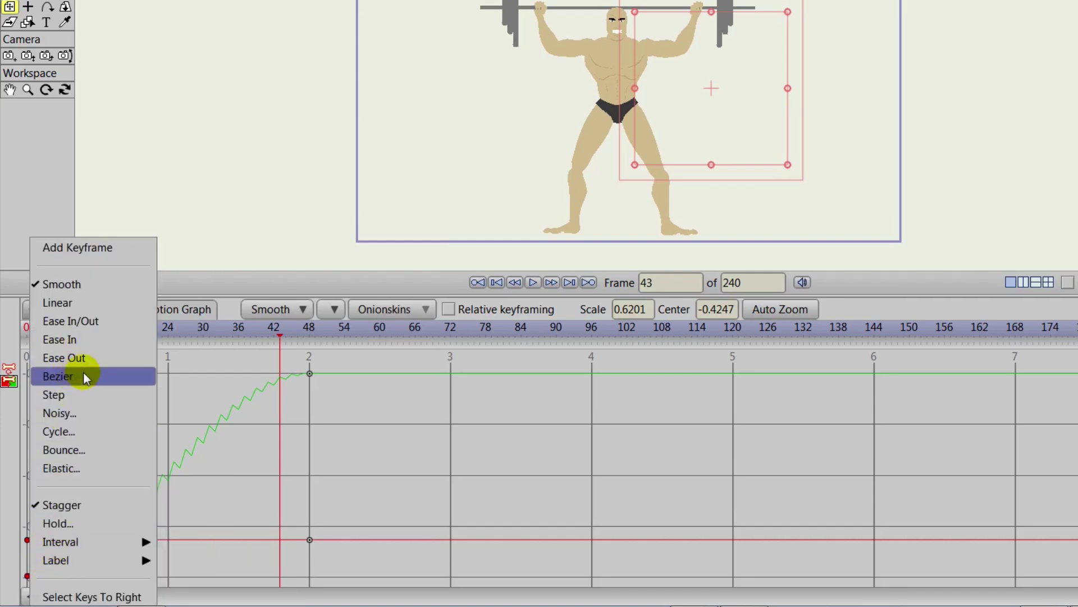
{"action": "left_click", "coordinate": [284, 388]}
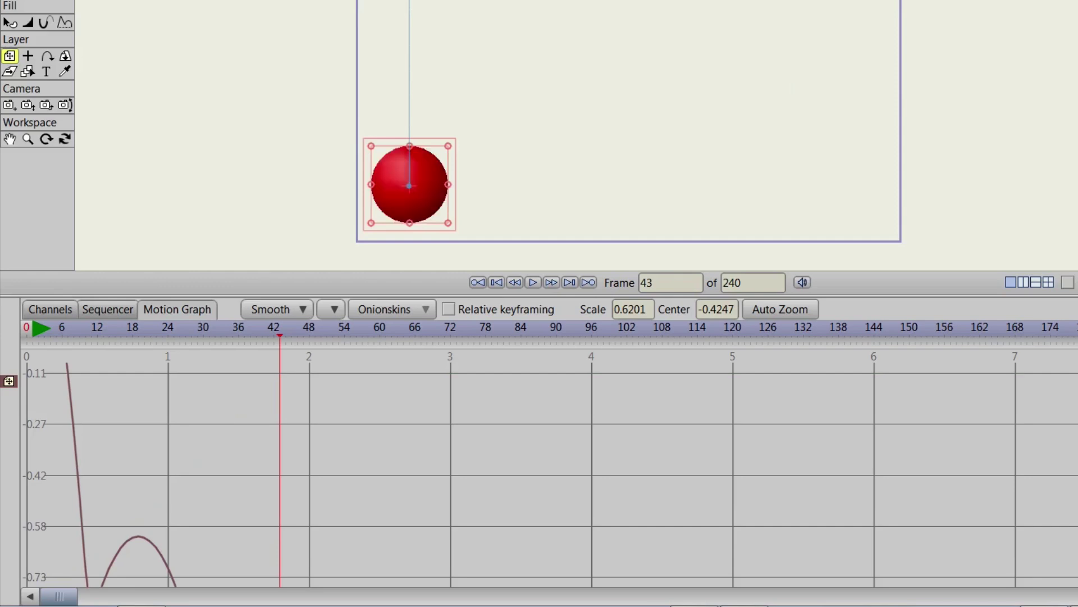
- Enlarge the Motion Graph, zoom the timeline, and plot the ball's bouncing Layer Translation curves
{"action": "left_click_drag", "start_coordinate": [453, 296], "coordinate": [447, 241]}
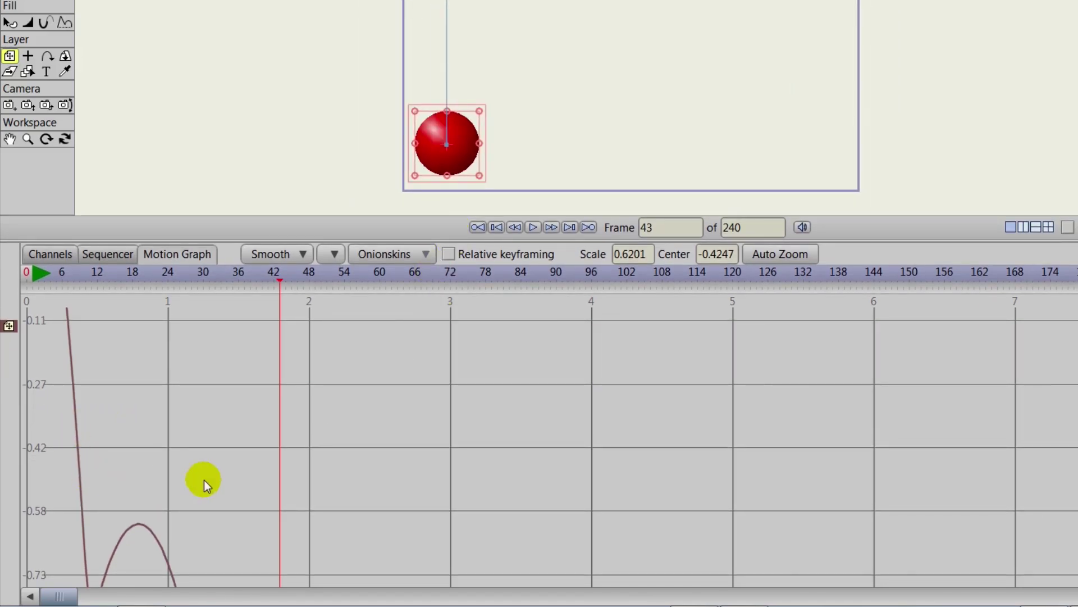
{"action": "scroll", "coordinate": [550, 427], "scroll_direction": "down", "scroll_amount": 1}
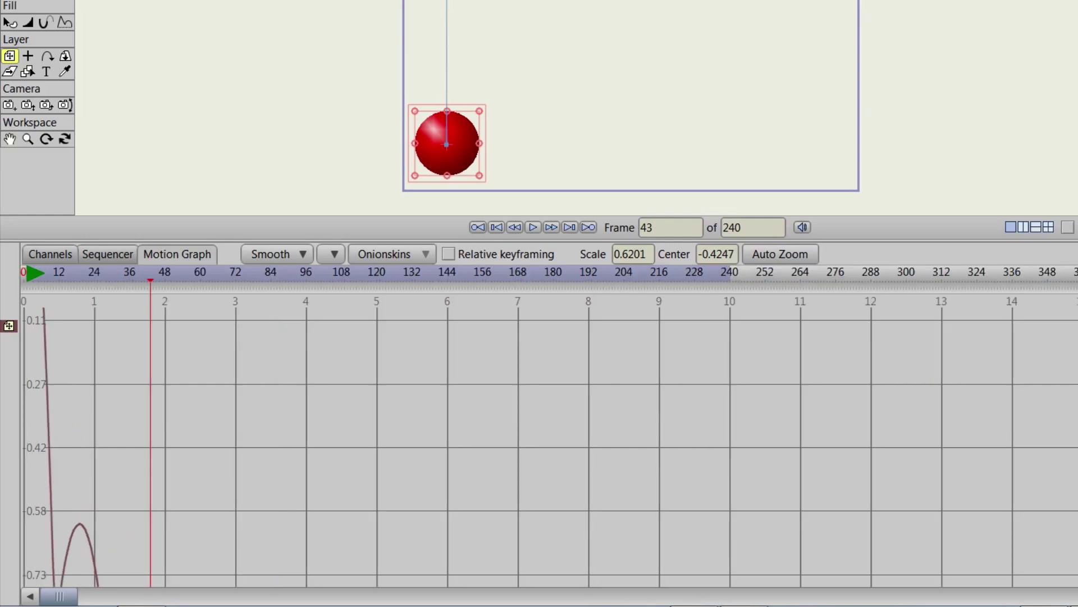
{"action": "scroll", "coordinate": [550, 426], "scroll_direction": "up", "scroll_amount": 4}
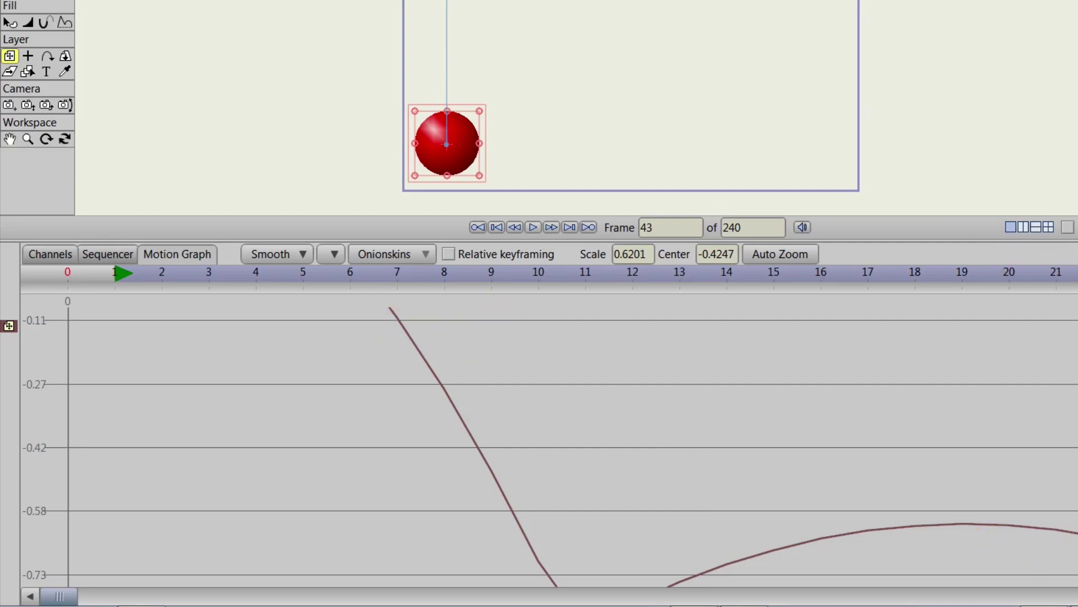
{"action": "scroll", "coordinate": [550, 427], "scroll_direction": "down", "scroll_amount": 2}
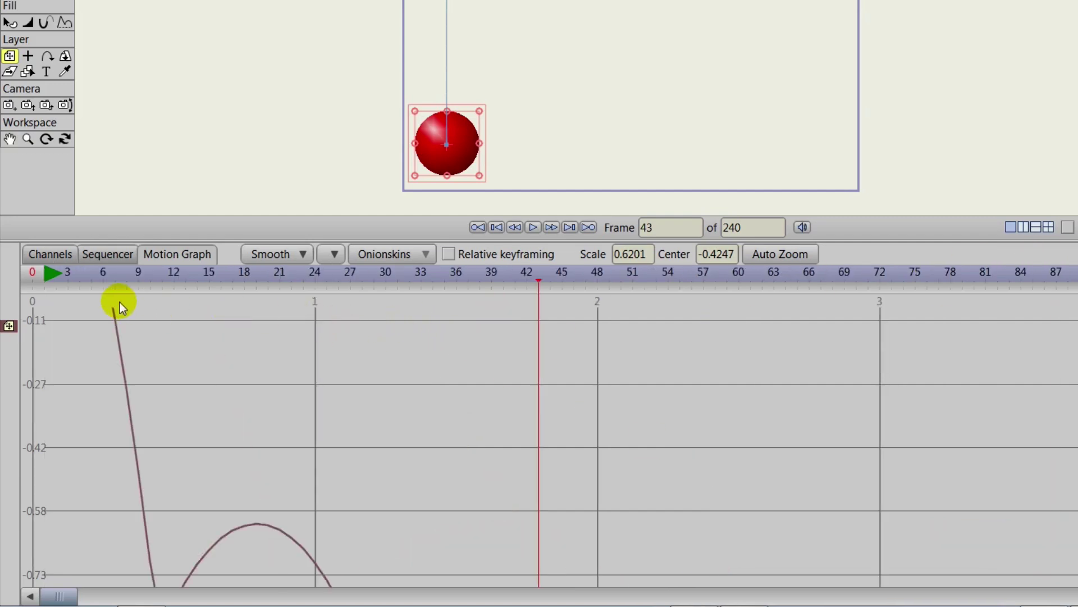
{"action": "left_click", "coordinate": [9, 325]}
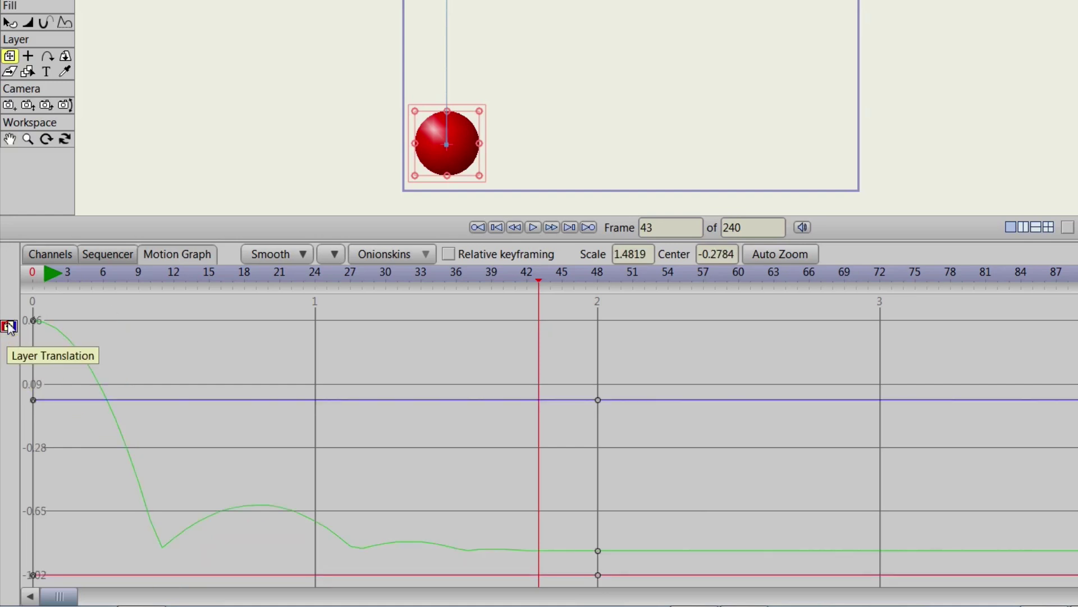